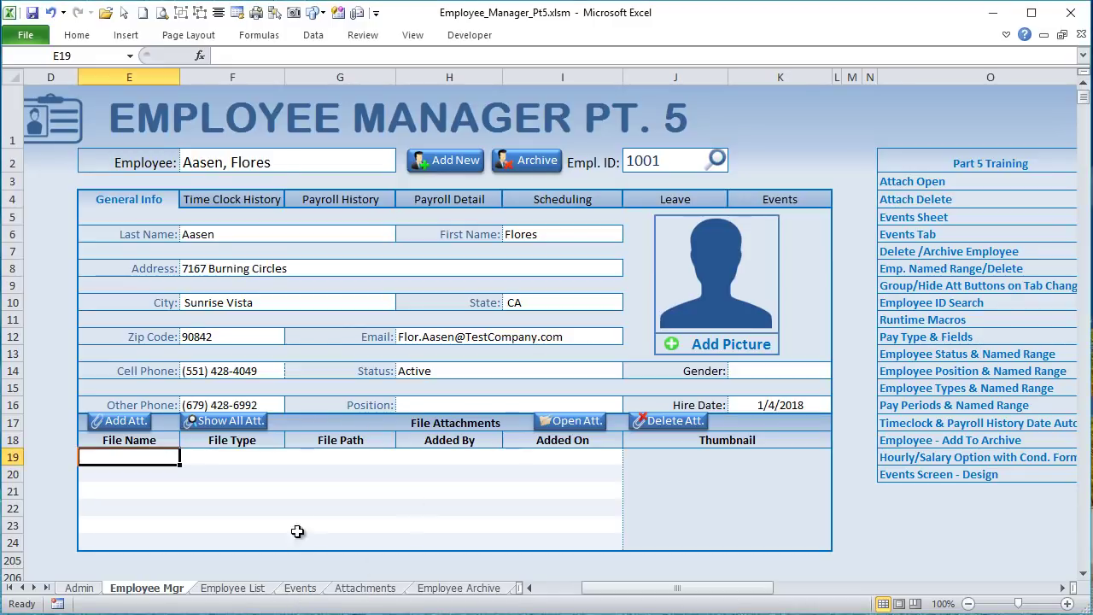
# On the Events sheet, check Recurring and Reminders for the birthday event.
pyautogui.click(304, 589)
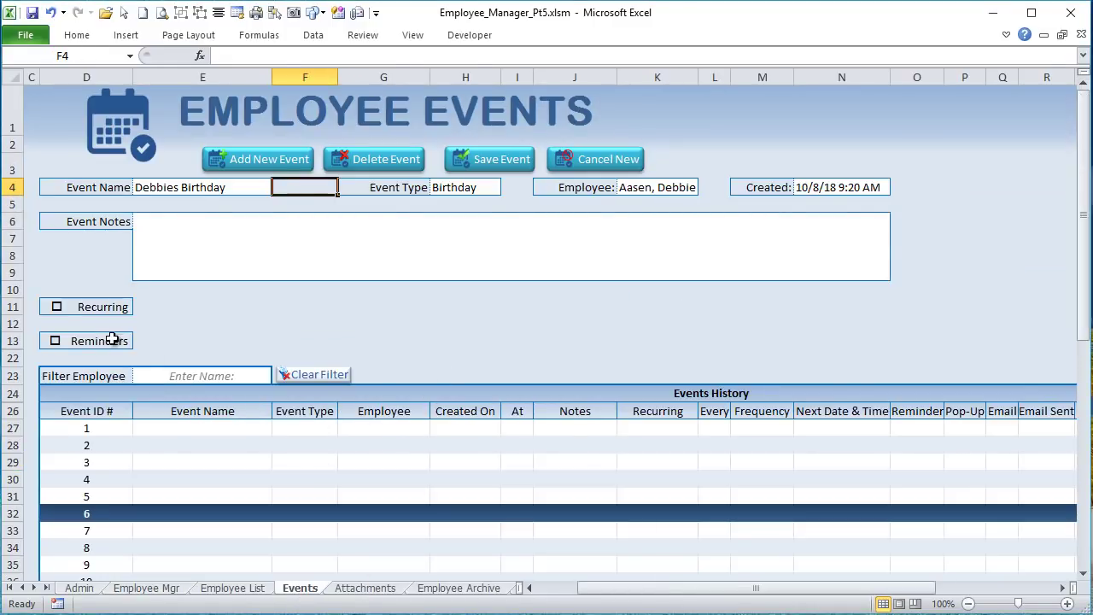
pyautogui.click(56, 306)
pyautogui.click(54, 340)
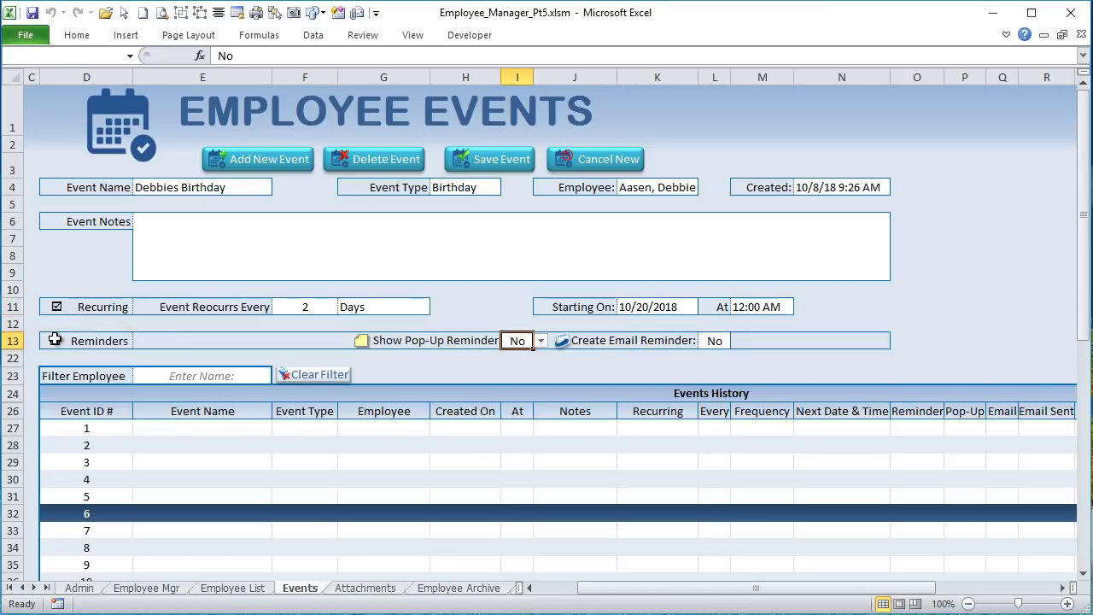
# Set Create Email Reminder to Yes, then switch to the Admin sheet.
pyautogui.click(716, 342)
pyautogui.click(737, 341)
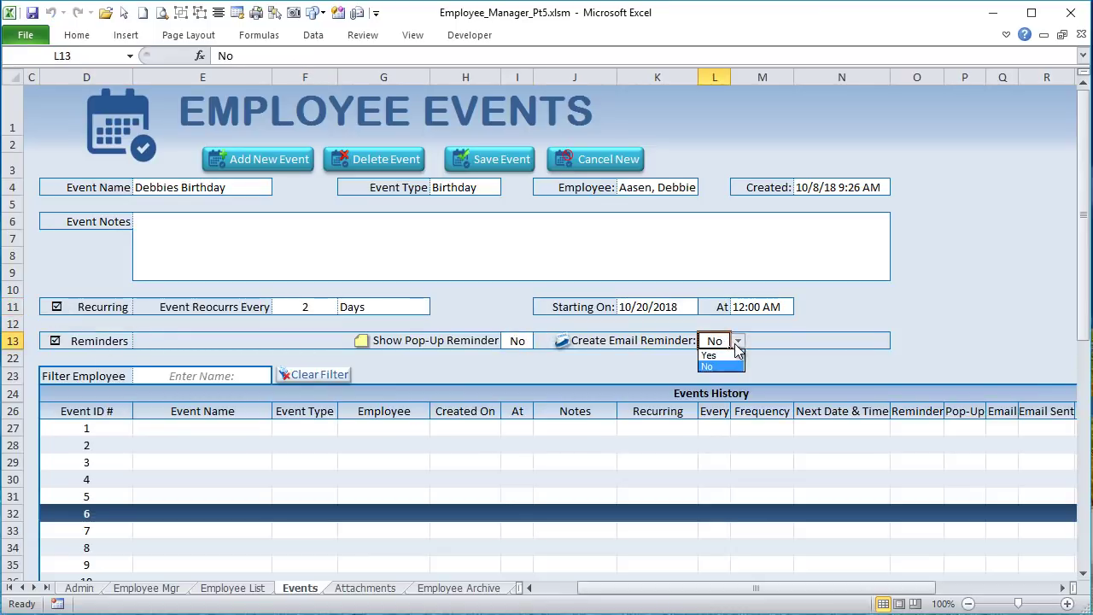
pyautogui.click(725, 355)
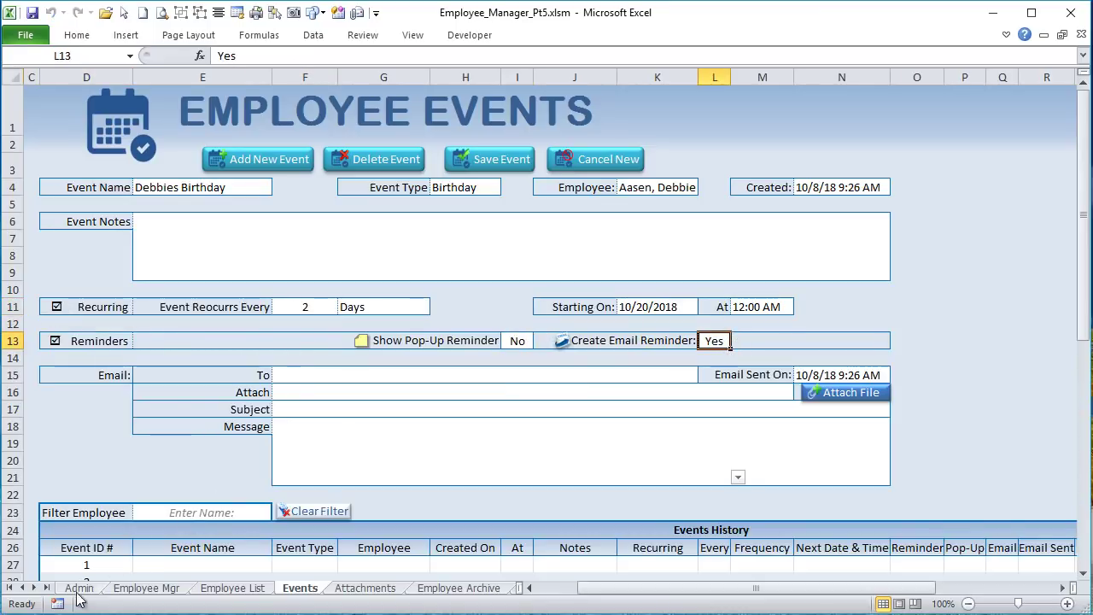
pyautogui.click(74, 589)
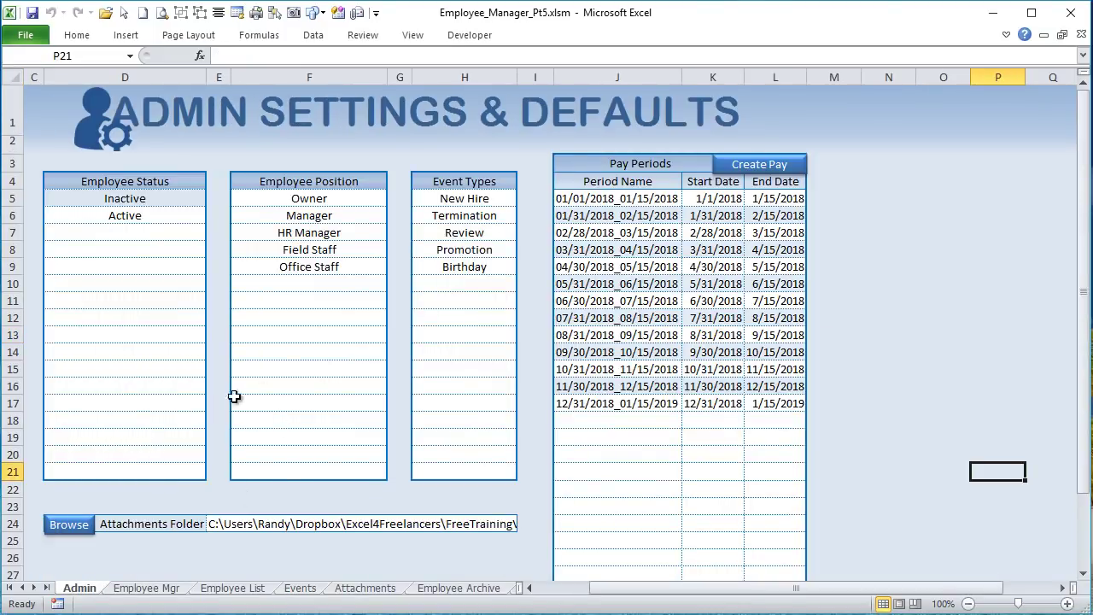
# Cancel the Create Pay Periods dialog without creating periods and go to the Employee Mgr sheet.
pyautogui.click(783, 164)
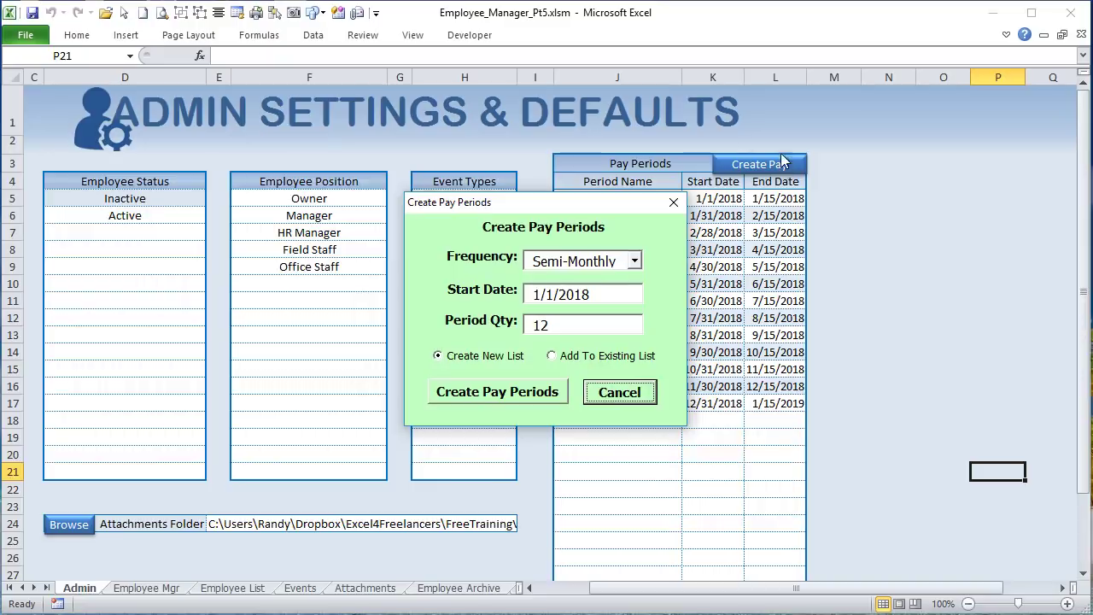
pyautogui.click(608, 392)
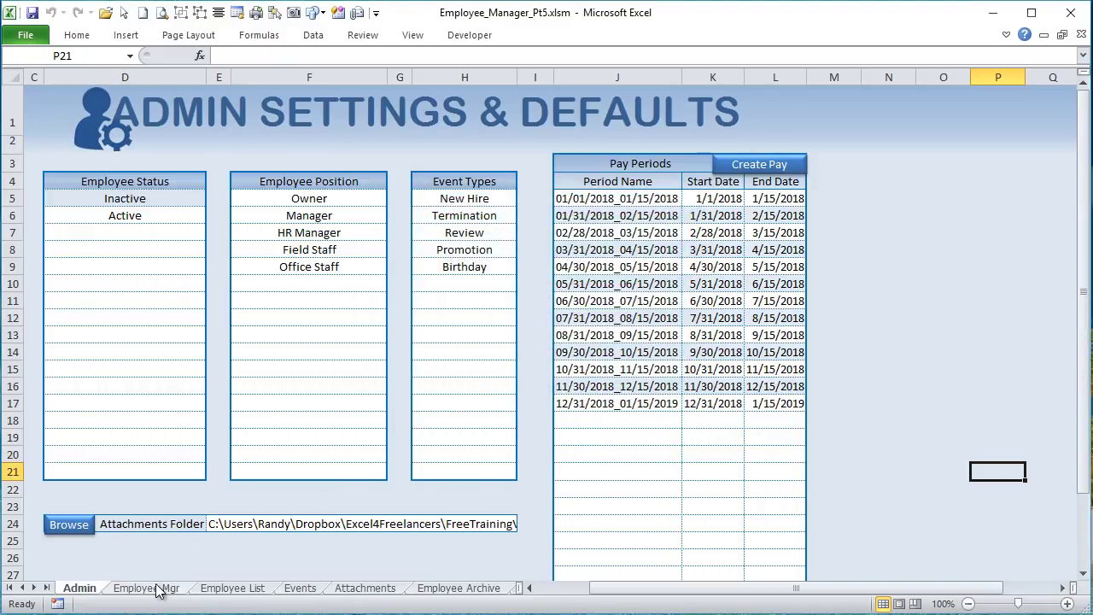
pyautogui.click(151, 588)
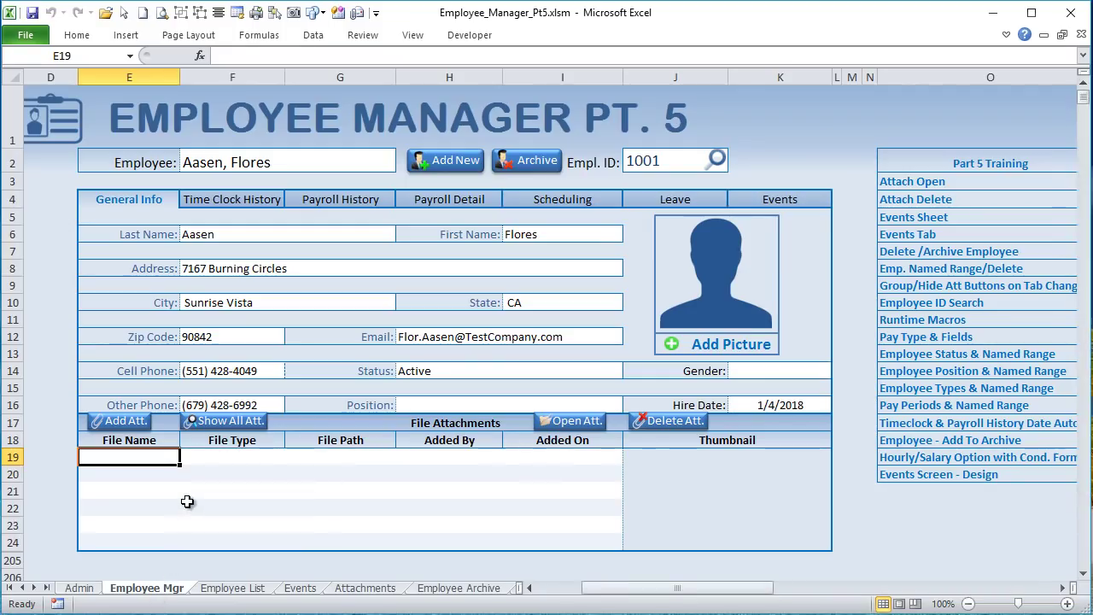
# View the employee's Events history, the Employee List and Employee Archive sheets, then return to Employee Mgr.
pyautogui.click(786, 197)
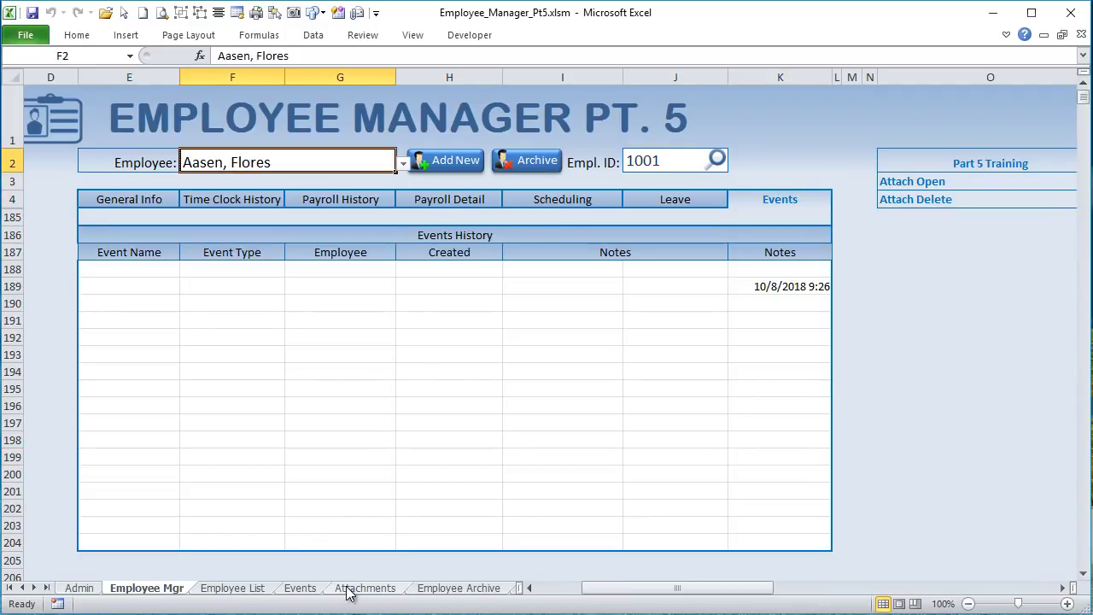
pyautogui.click(233, 588)
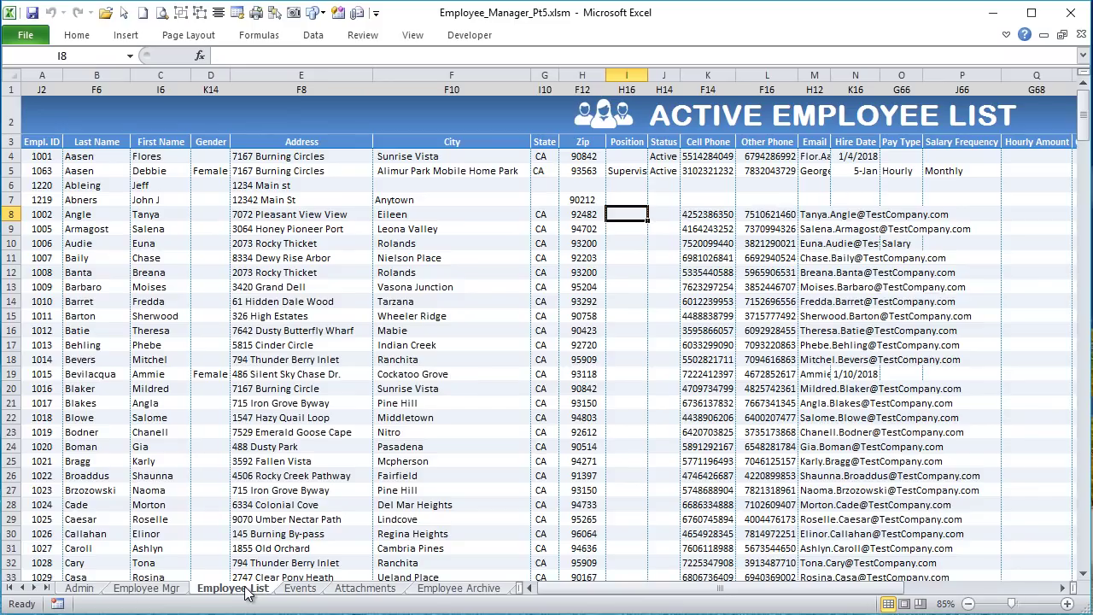
pyautogui.click(427, 591)
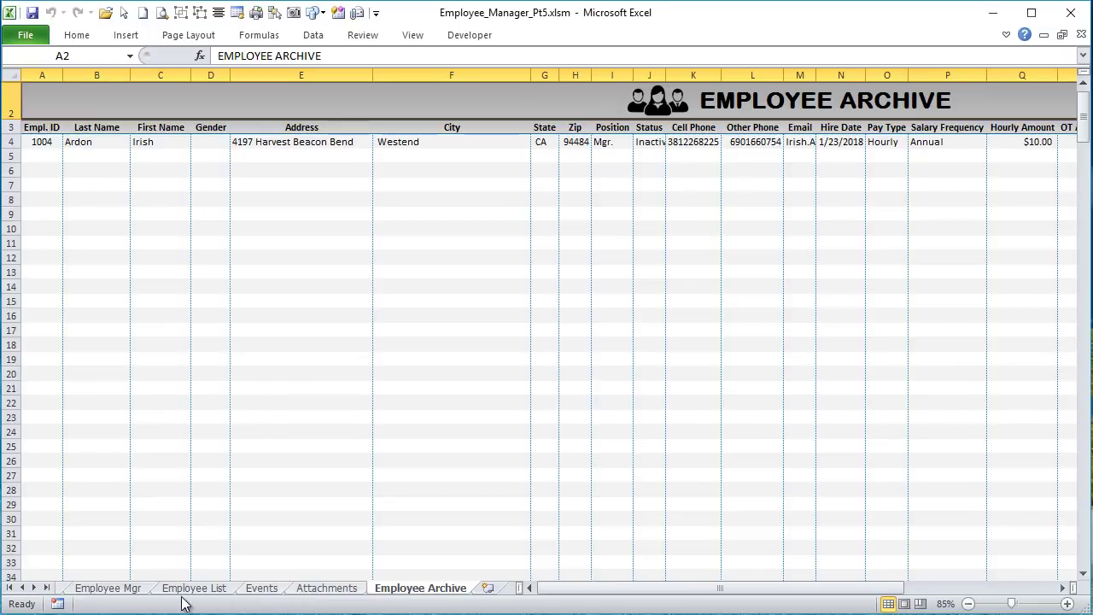
pyautogui.click(101, 589)
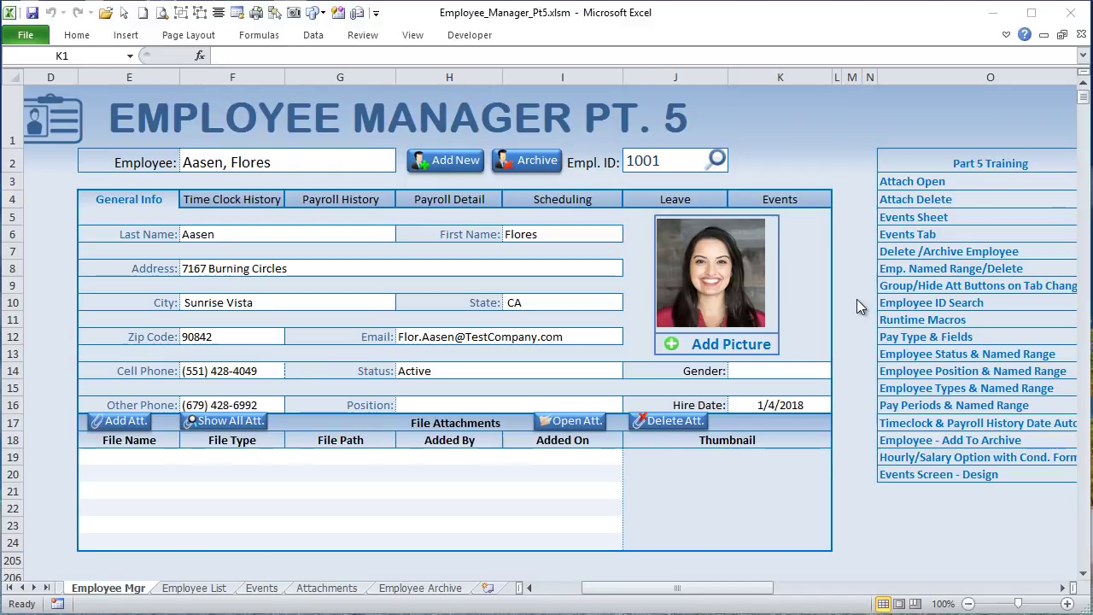
# Review the Attach Open, Attach Delete and Events Sheet training topics, then open the Events sheet.
pyautogui.click(932, 170)
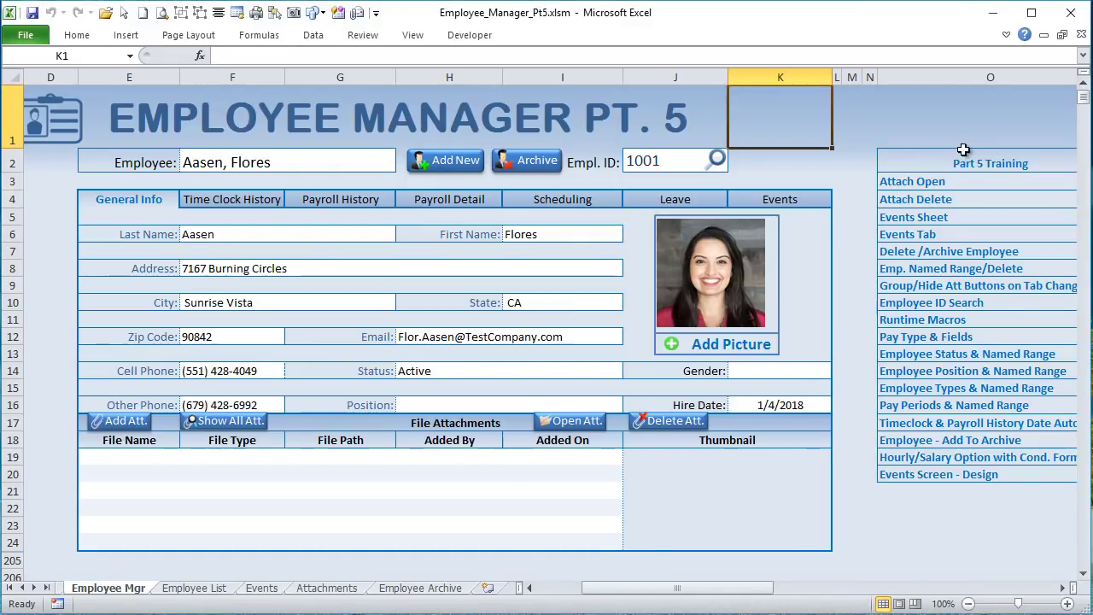
pyautogui.click(945, 182)
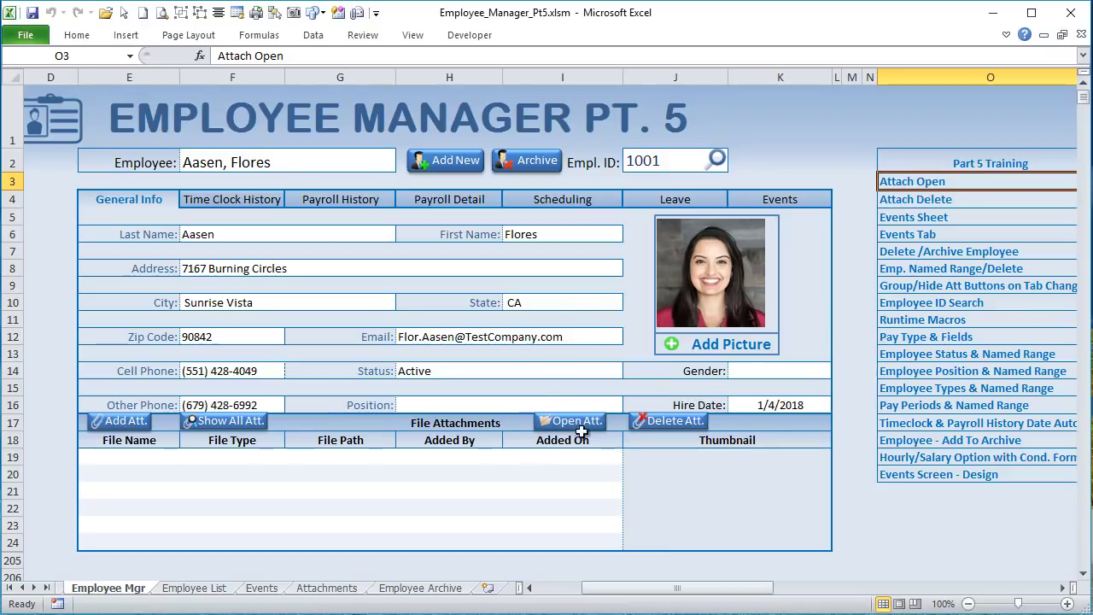
pyautogui.click(927, 202)
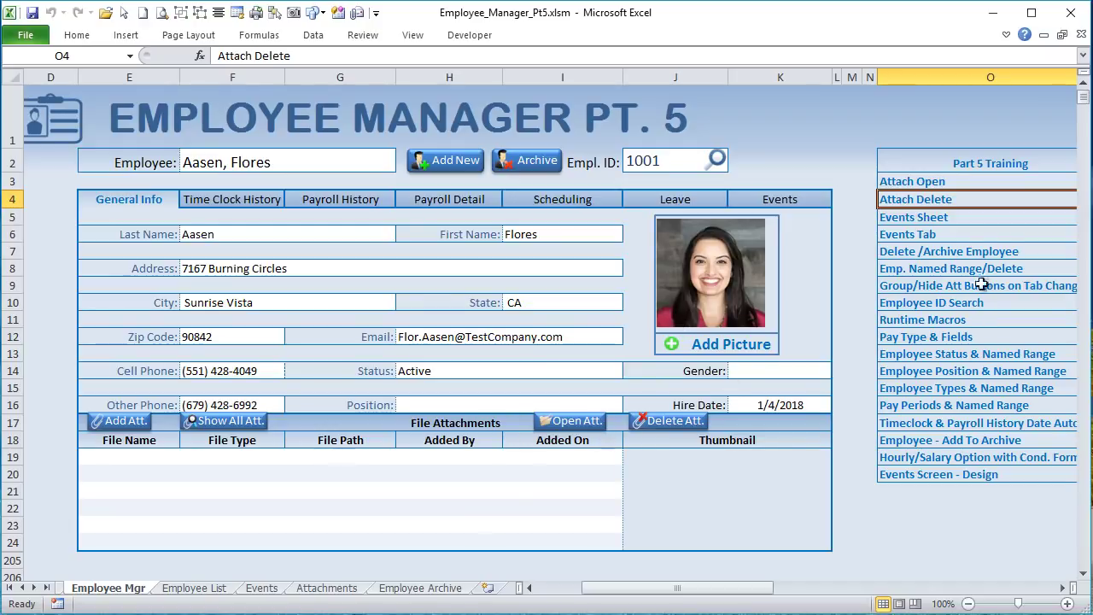
pyautogui.click(960, 221)
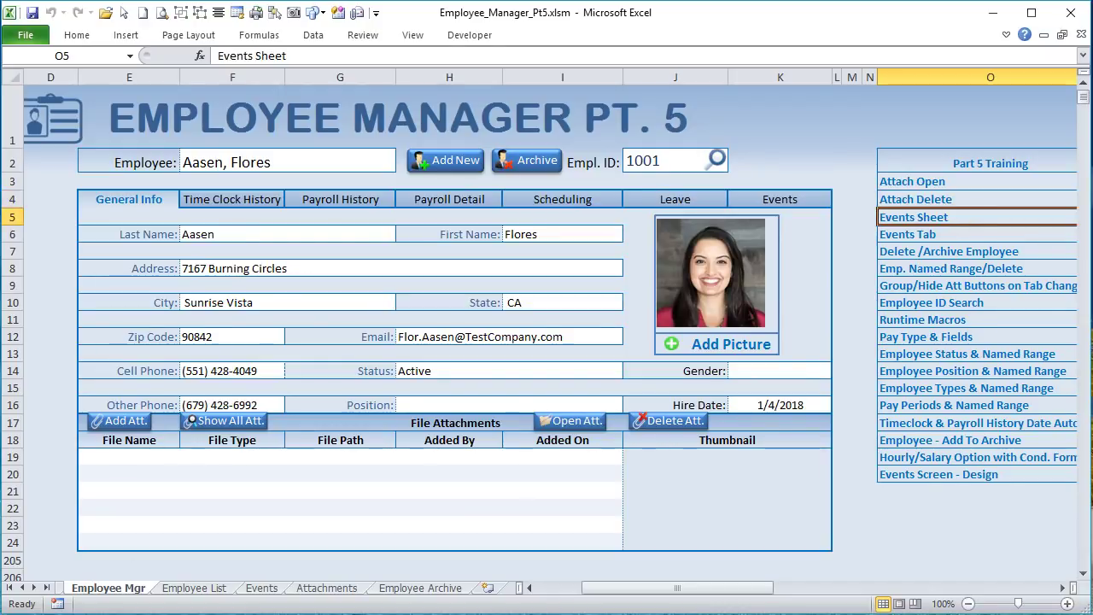
pyautogui.click(261, 587)
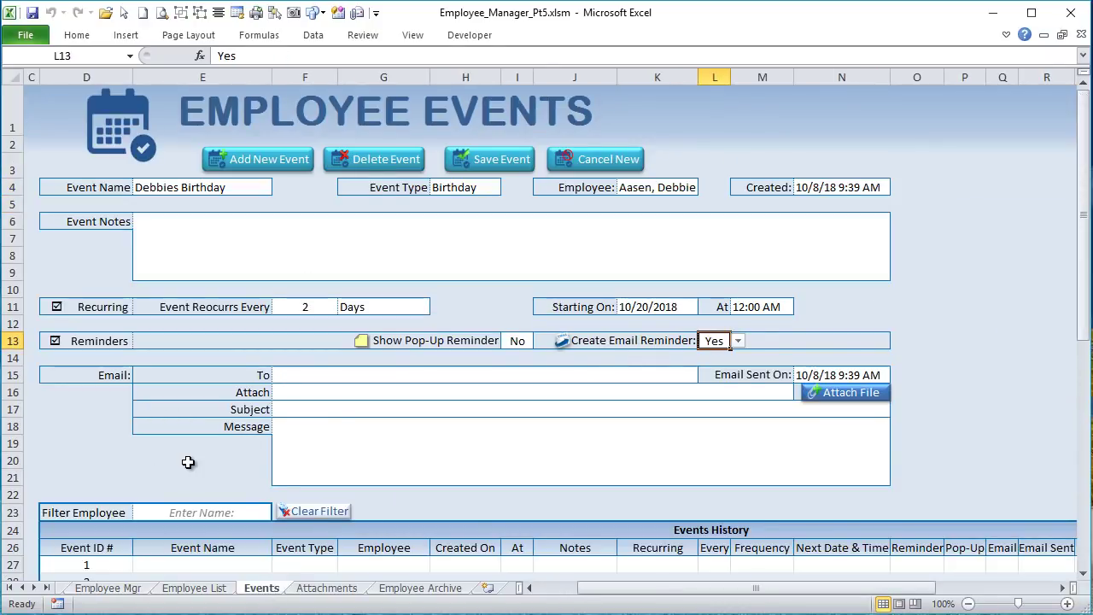
# Check the Event Type dropdown choices, keeping Birthday as the event type.
pyautogui.scroll(-3, 212, 419)
pyautogui.scroll(3, 214, 419)
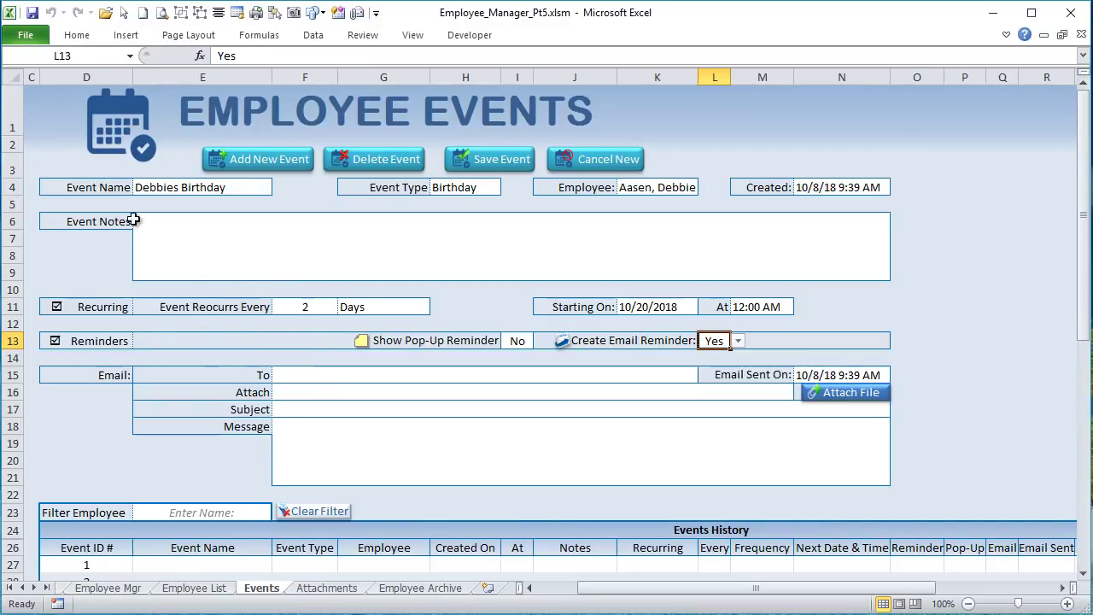
pyautogui.click(176, 186)
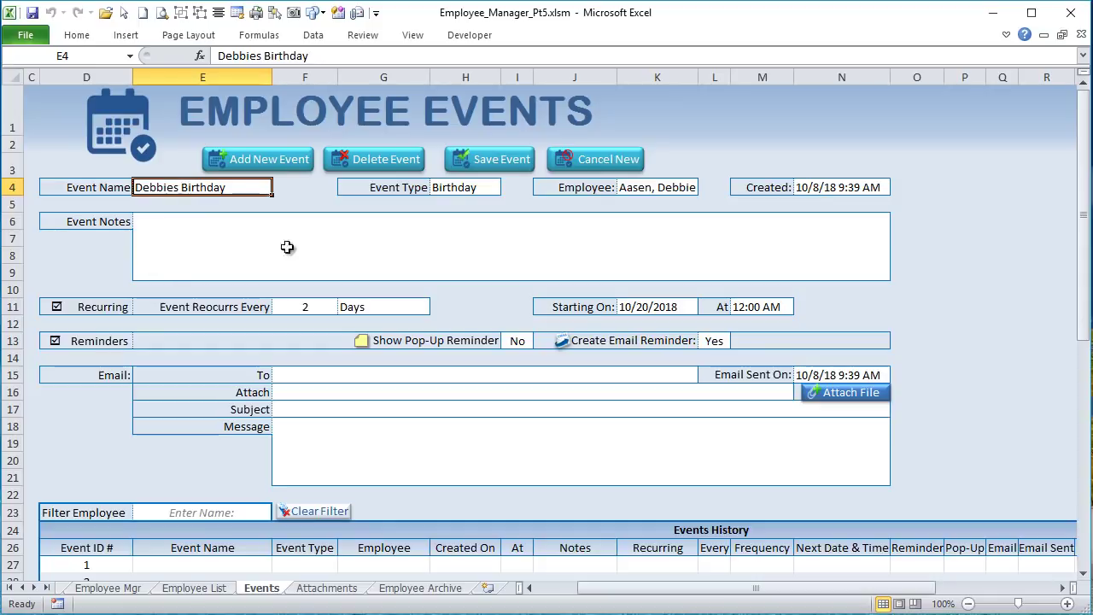
pyautogui.click(453, 191)
pyautogui.click(509, 187)
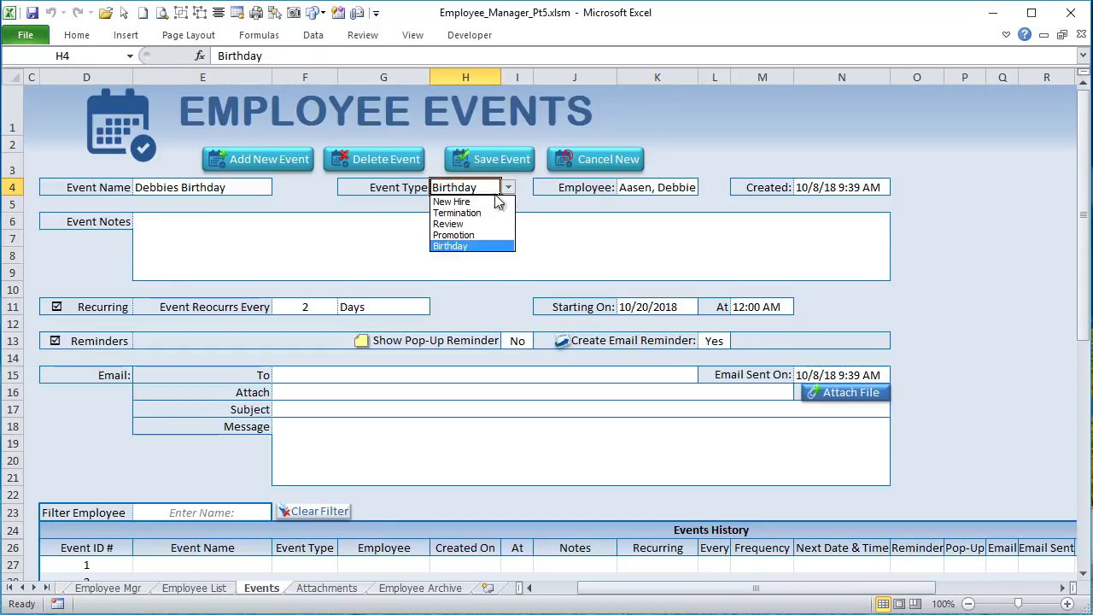
pyautogui.click(508, 188)
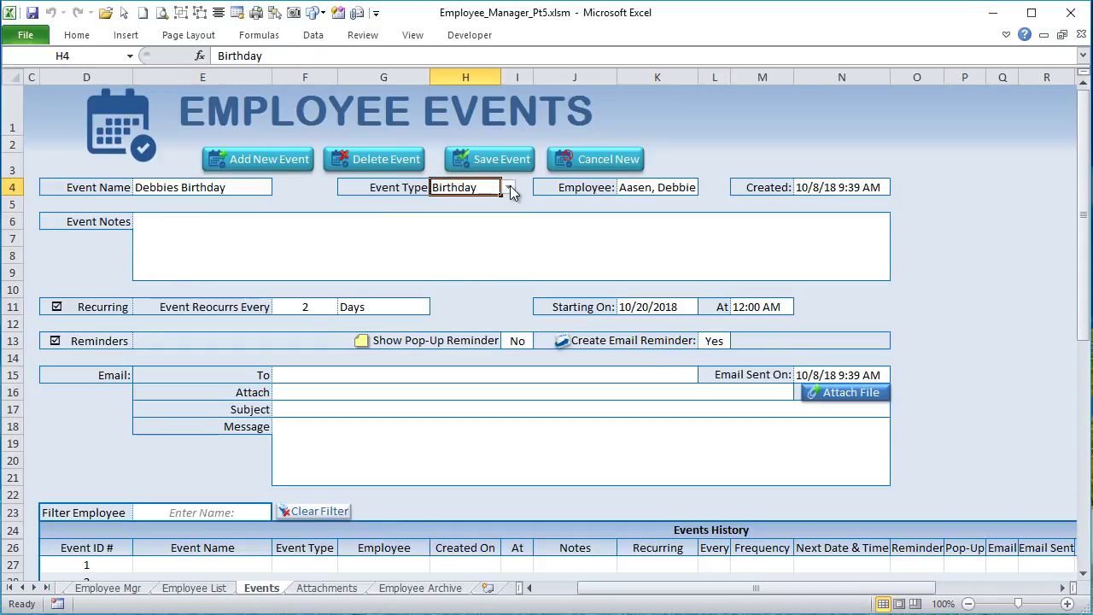
# Inspect the Event Types list H5:H9 on the Admin sheet, then return to Events.
pyautogui.click(21, 588)
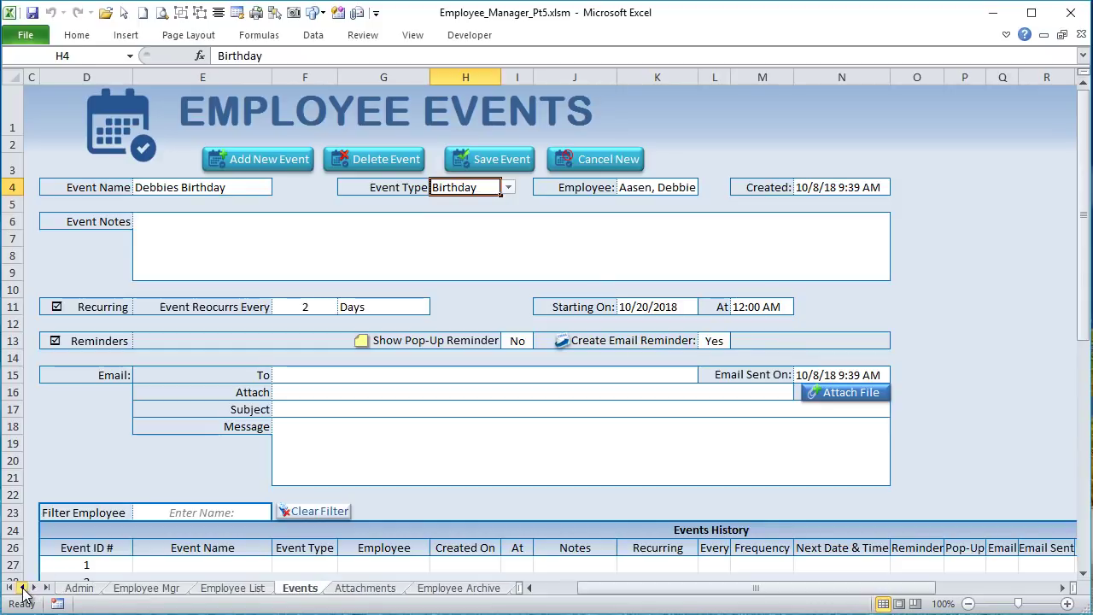
pyautogui.click(79, 587)
pyautogui.moveTo(456, 197); pyautogui.dragTo(461, 468)
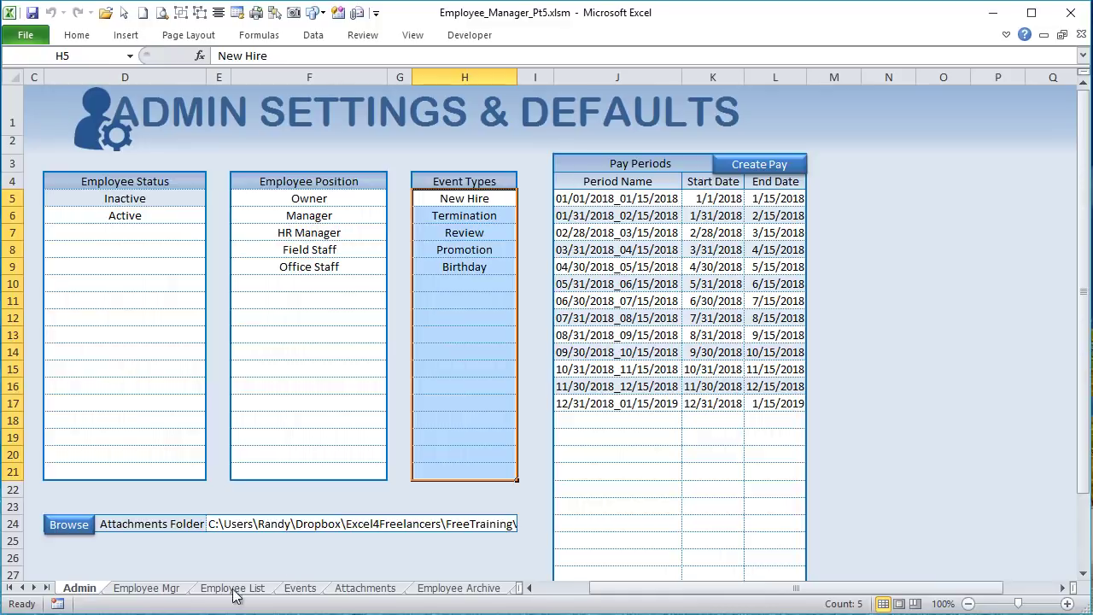
pyautogui.click(299, 588)
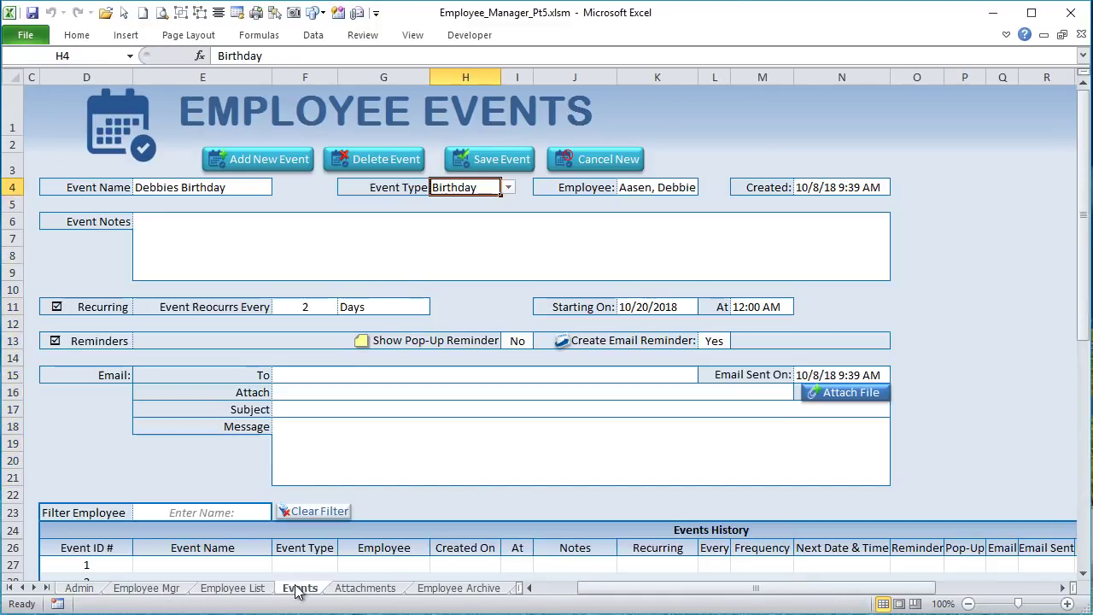
# Check the Employee dropdown unchanged and widen column K to fit the employee name.
pyautogui.click(664, 193)
pyautogui.click(706, 187)
pyautogui.click(707, 188)
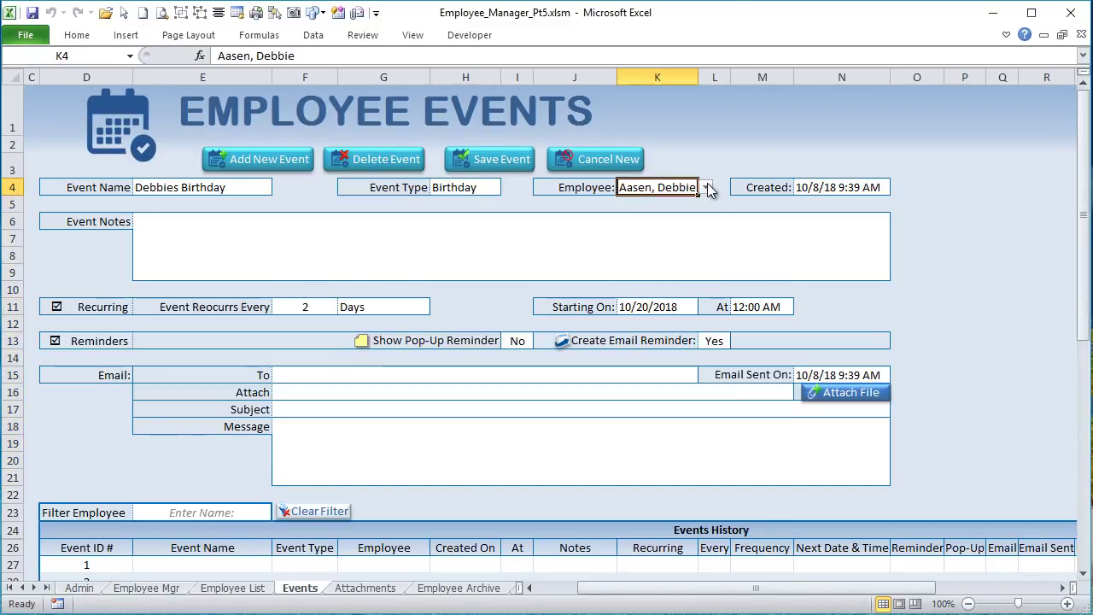
pyautogui.moveTo(698, 76); pyautogui.dragTo(706, 77)
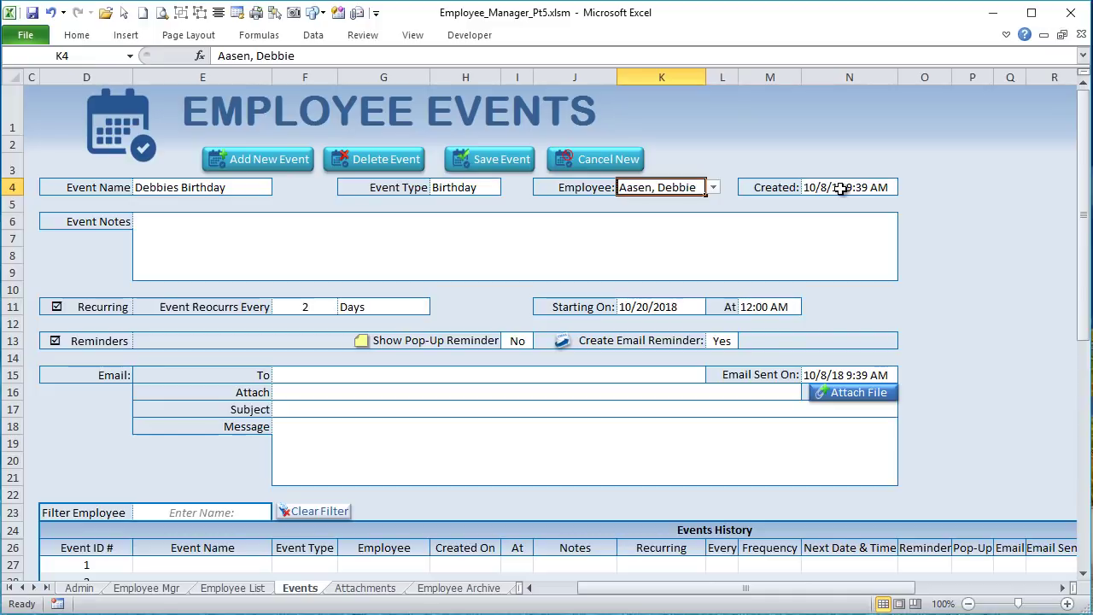
# Toggle the Recurring checkbox in D11 until unchecked, hiding the every-2-days schedule and start date.
pyautogui.click(210, 246)
pyautogui.click(56, 307)
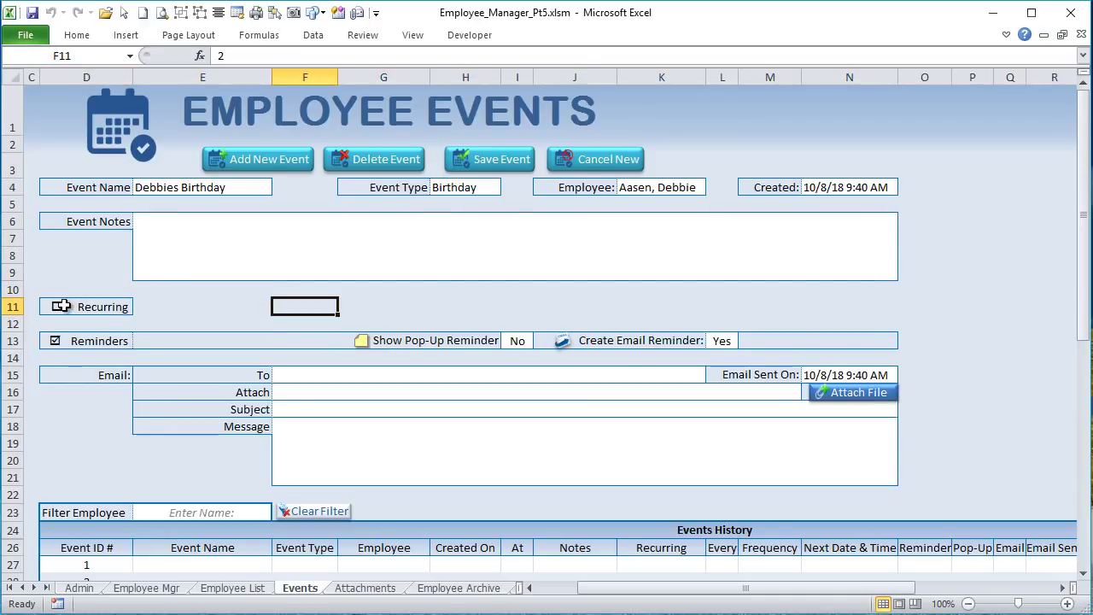
pyautogui.click(78, 307)
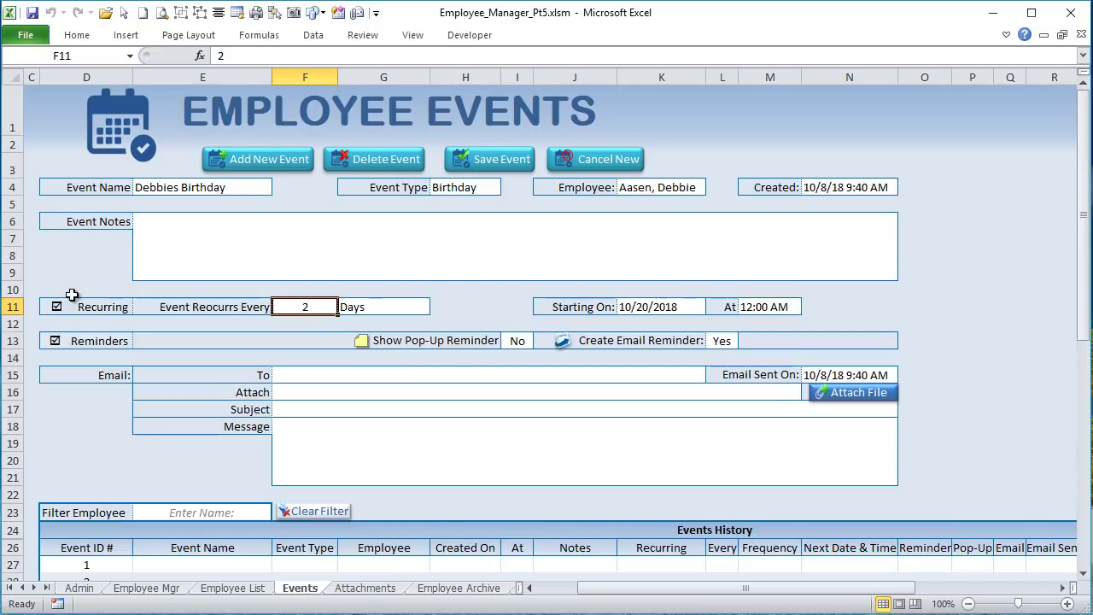
pyautogui.click(69, 306)
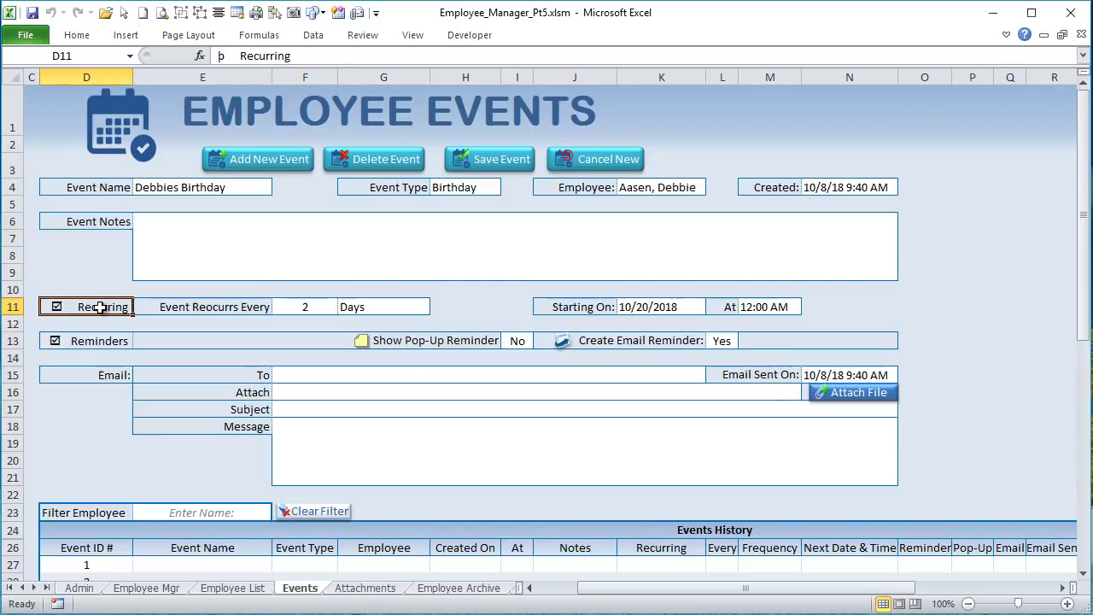
pyautogui.click(100, 308)
pyautogui.click(68, 305)
pyautogui.click(72, 301)
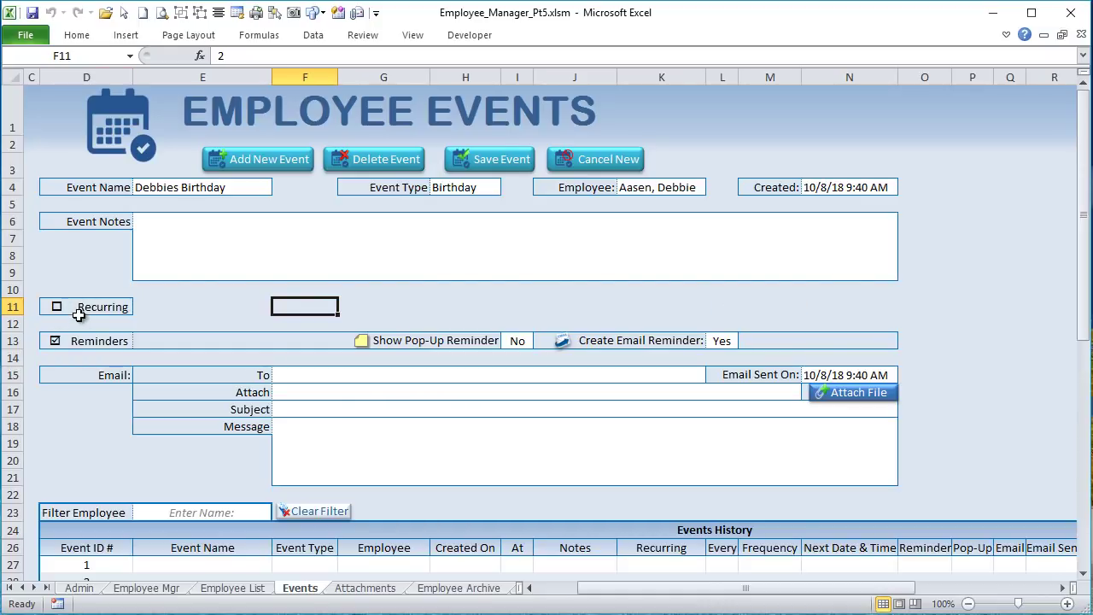
pyautogui.click(469, 35)
pyautogui.click(311, 81)
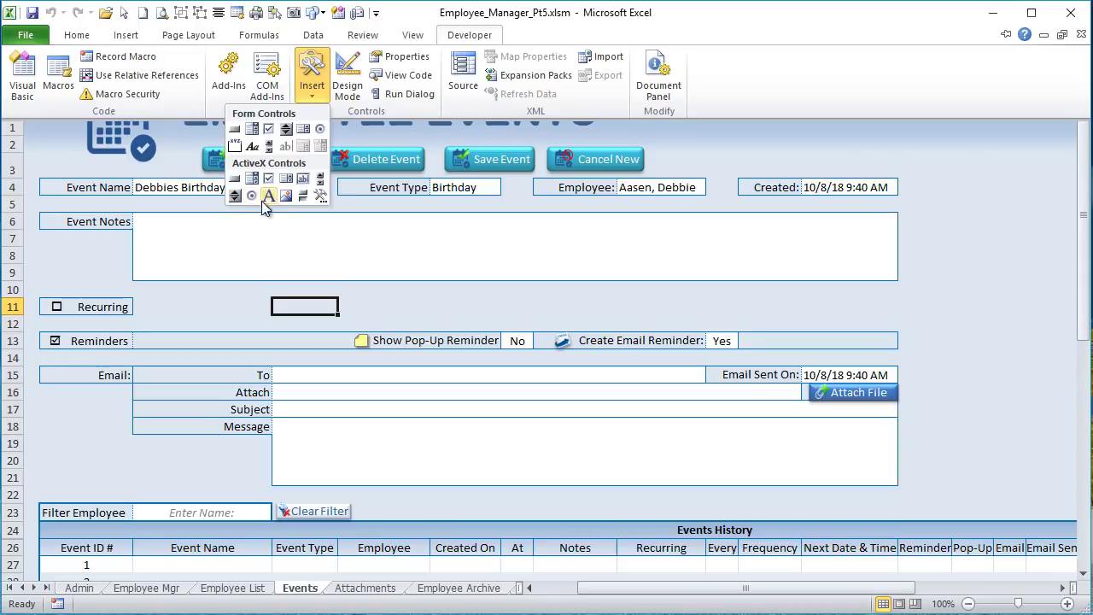
pyautogui.click(268, 130)
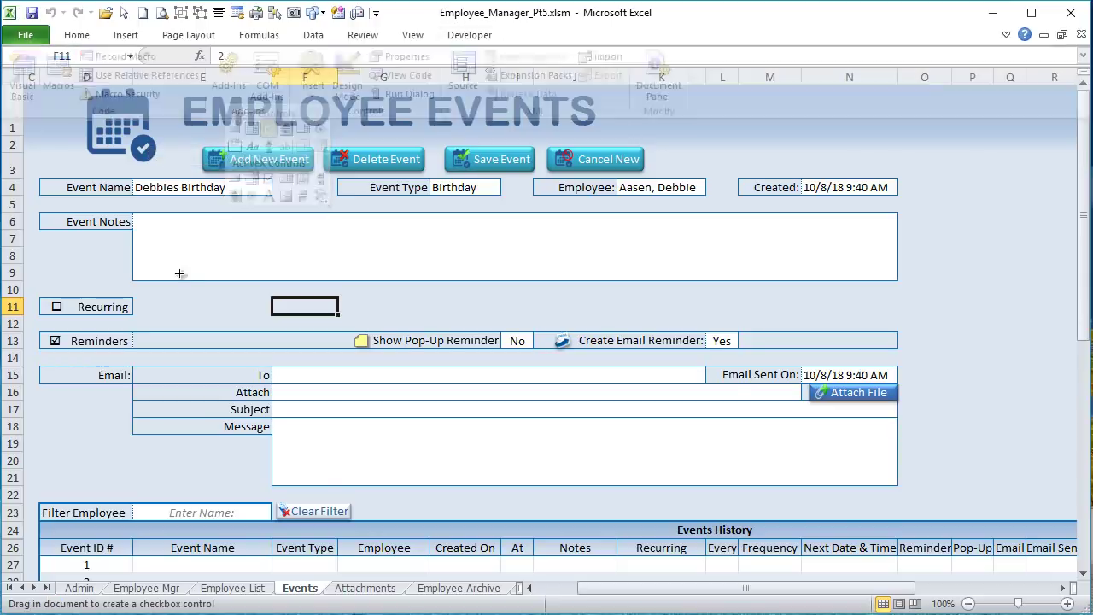
pyautogui.moveTo(41, 273)
pyautogui.mouseDown()
pyautogui.moveTo(134, 293)
pyautogui.moveTo(94, 296)
pyautogui.mouseUp()
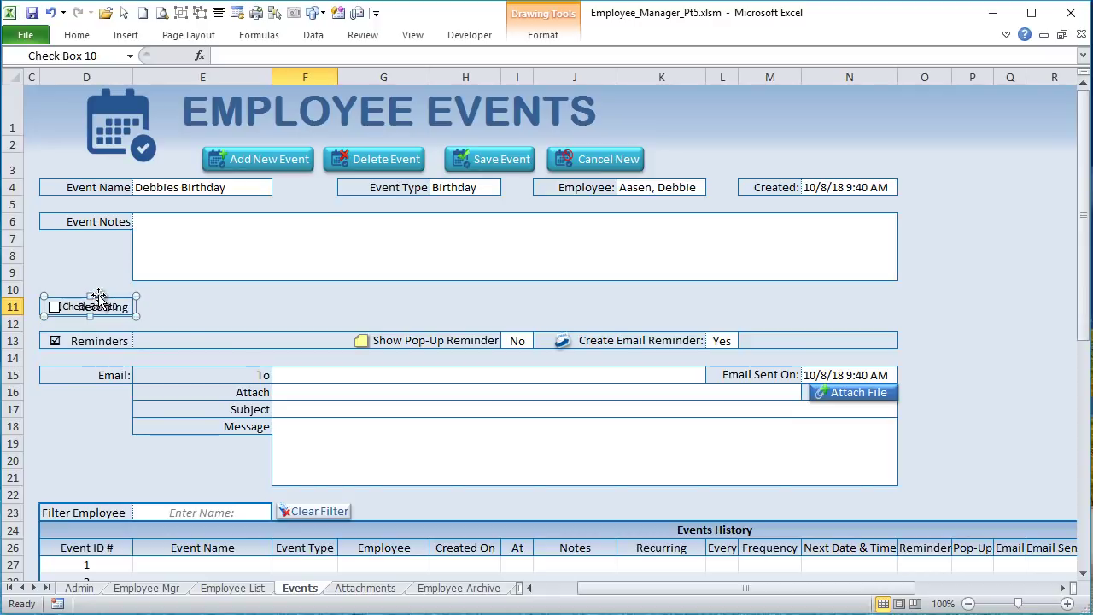
pyautogui.hotkey('ctrl', 'z')
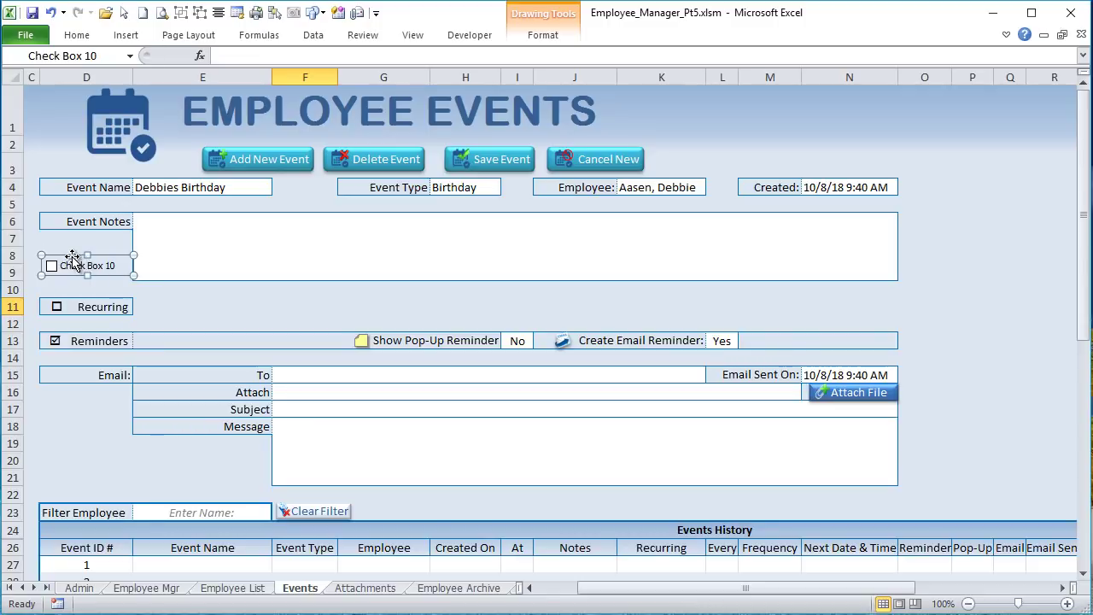
pyautogui.press('Delete')
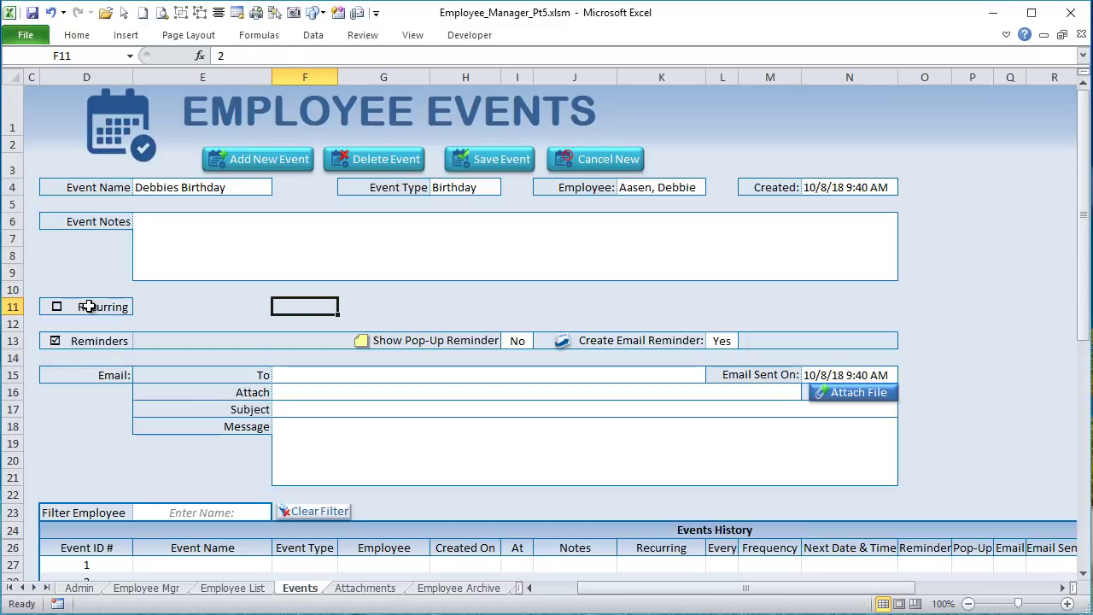
# Turn the Recurring option back on so the event repeats every 2 days.
pyautogui.click(89, 306)
pyautogui.click(81, 274)
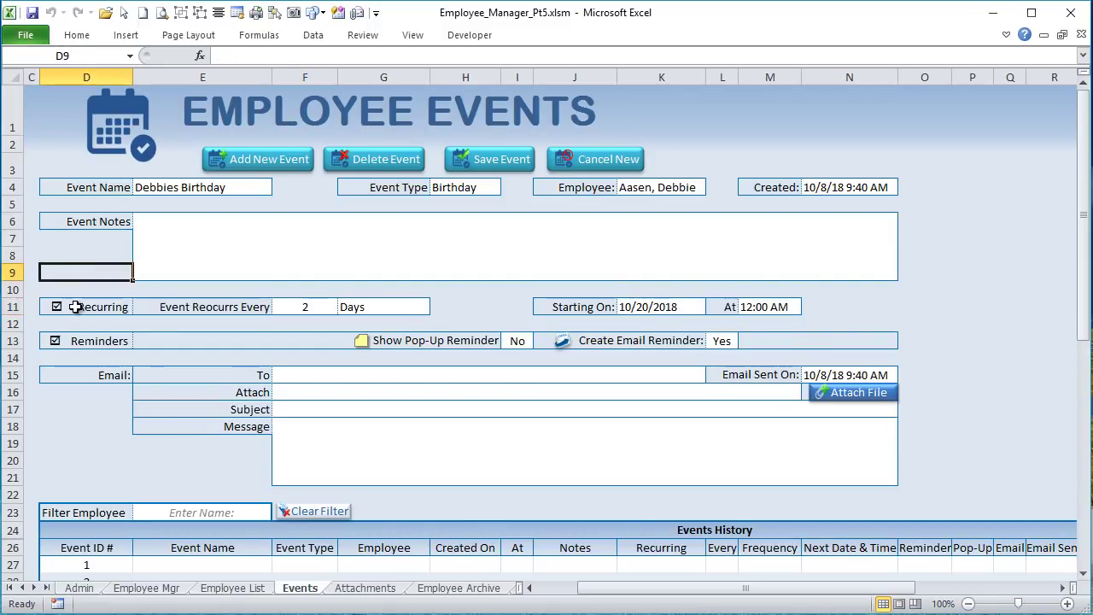
pyautogui.click(77, 310)
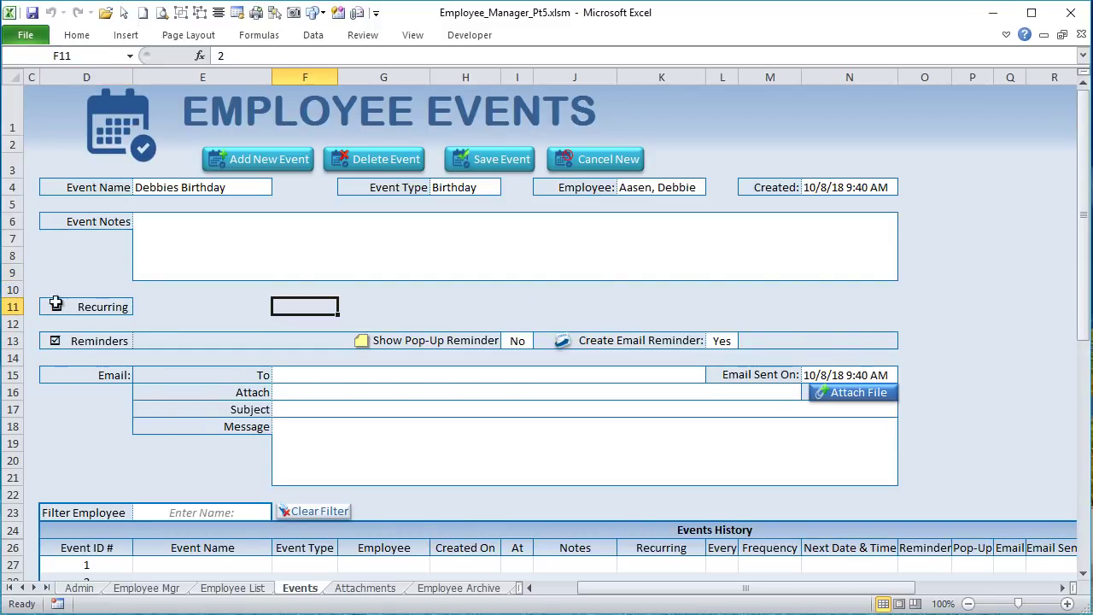
pyautogui.click(79, 305)
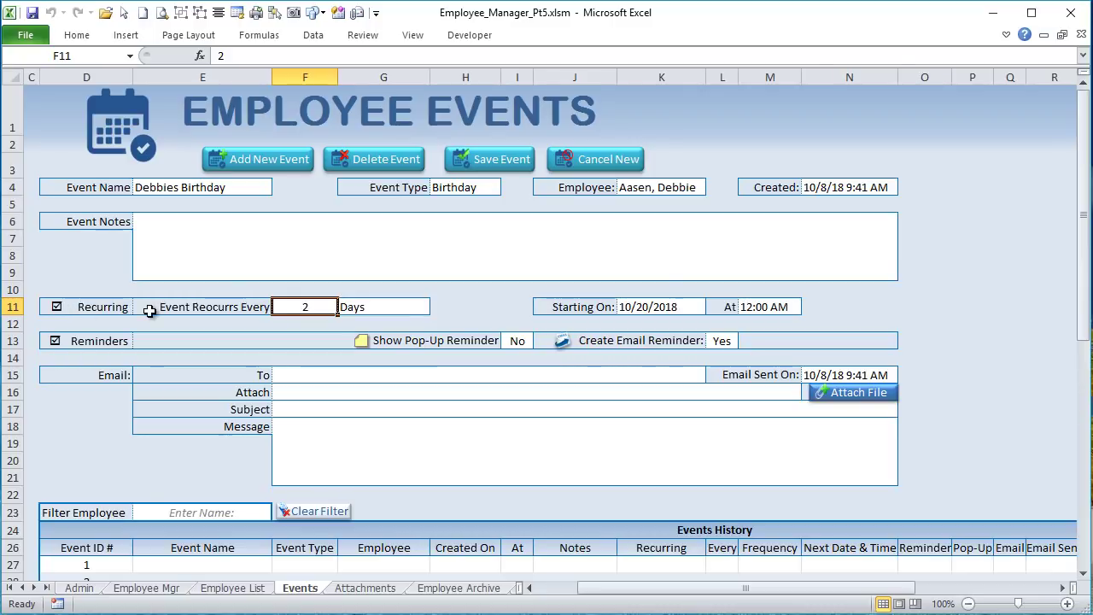
# Toggle Reminders off and on, and try Create Email Reminder No before restoring Yes.
pyautogui.click(79, 344)
pyautogui.click(100, 340)
pyautogui.click(734, 341)
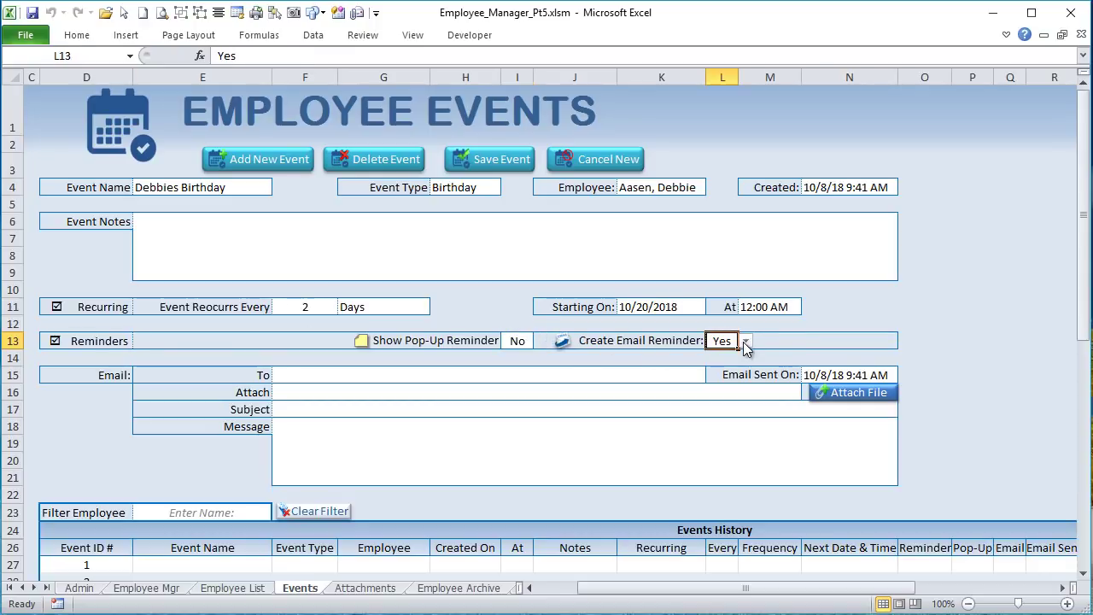
pyautogui.click(745, 341)
pyautogui.click(718, 365)
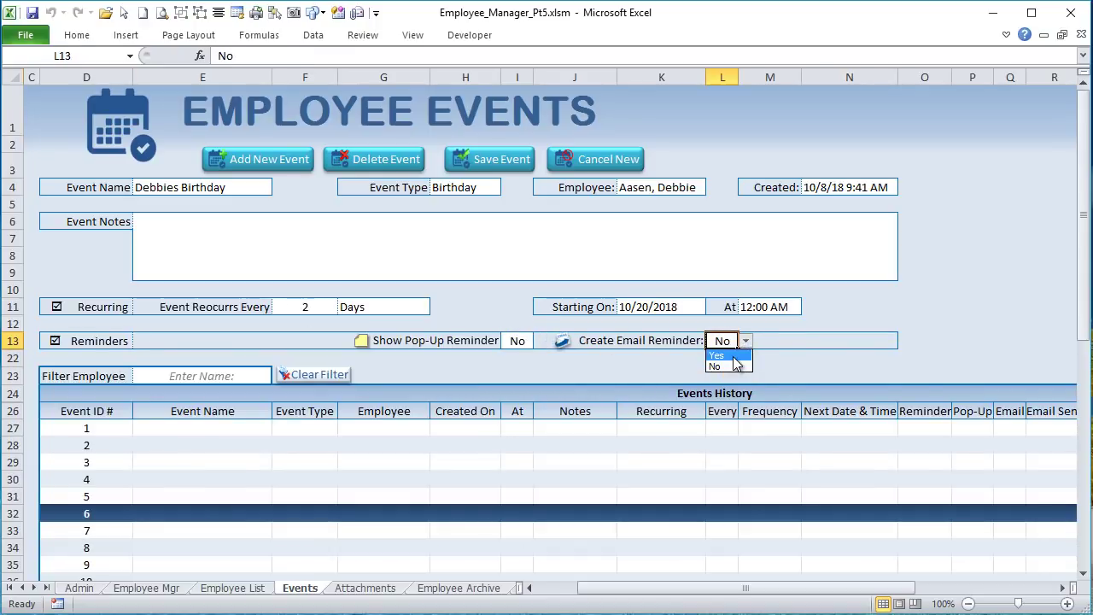
pyautogui.click(733, 357)
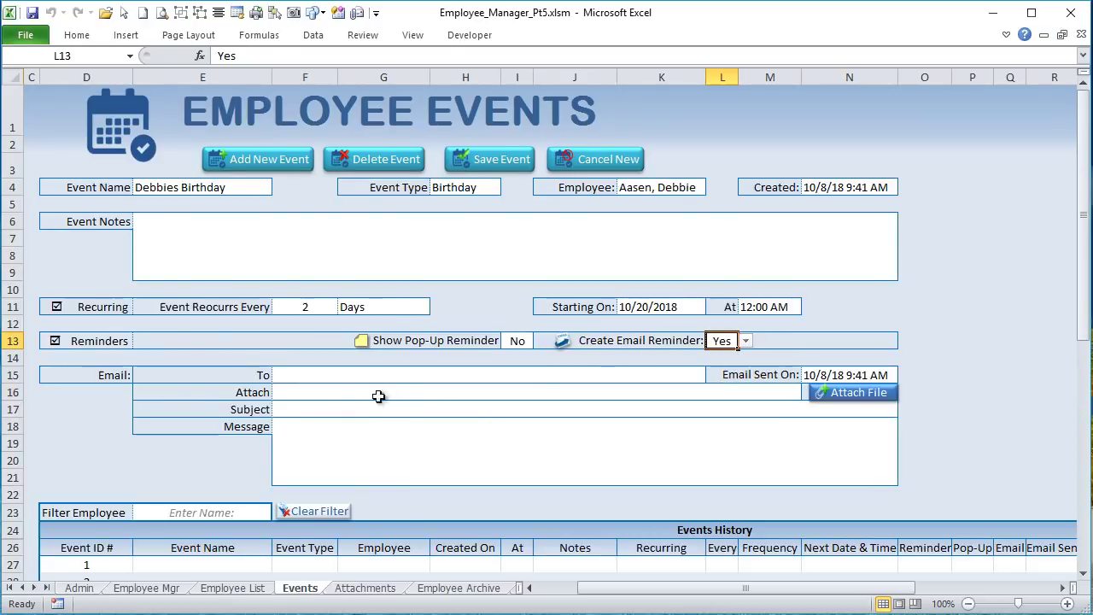
# With Reminders on, set Create Email Reminder in L13 to No, hiding the email fields.
pyautogui.click(71, 344)
pyautogui.click(73, 341)
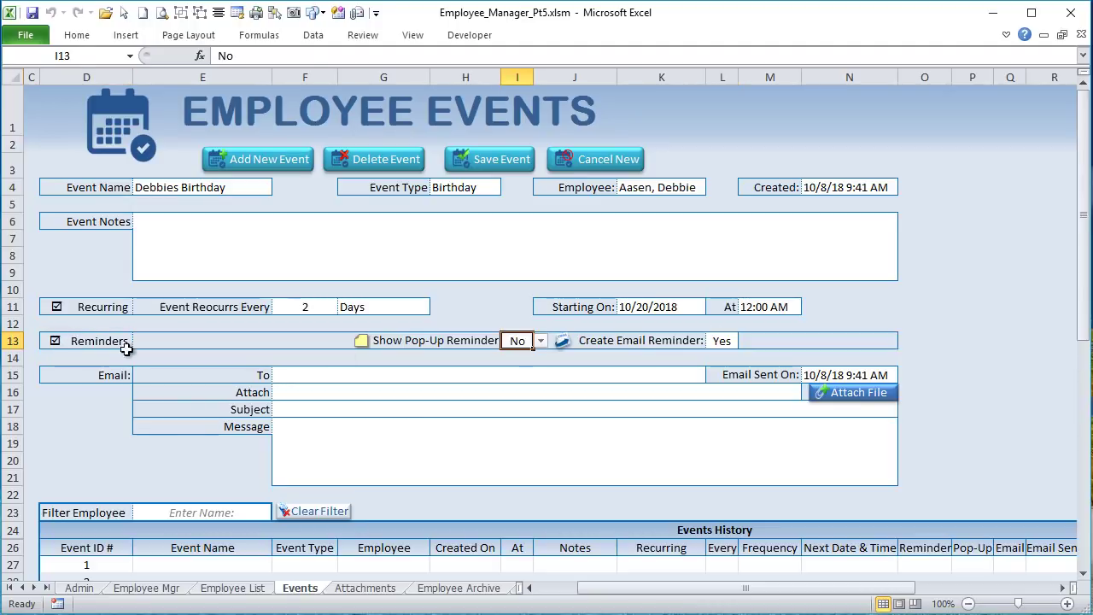
pyautogui.click(734, 341)
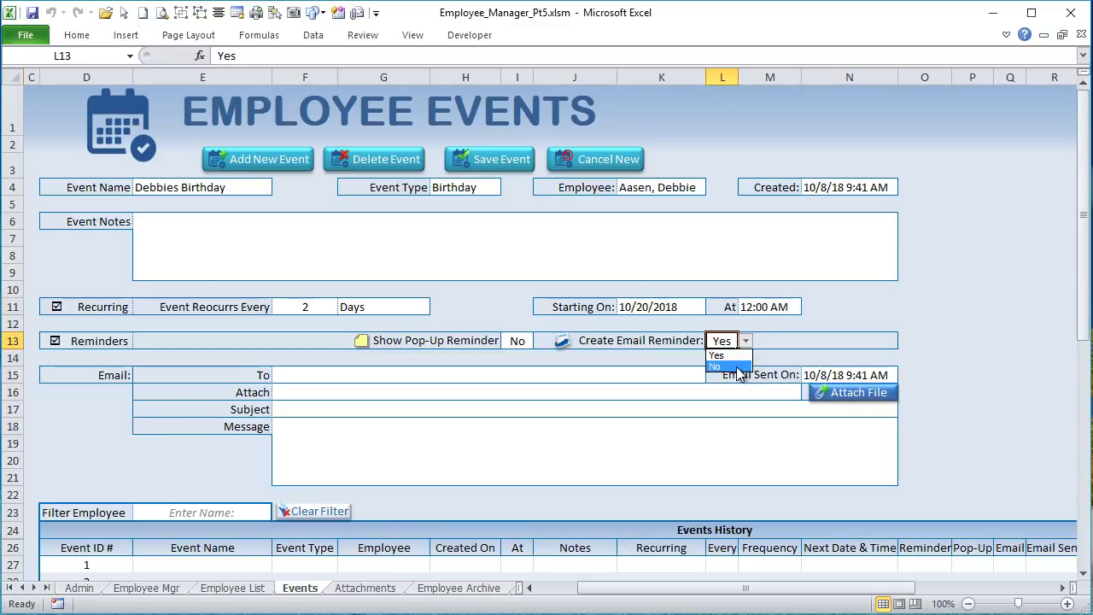
pyautogui.click(736, 367)
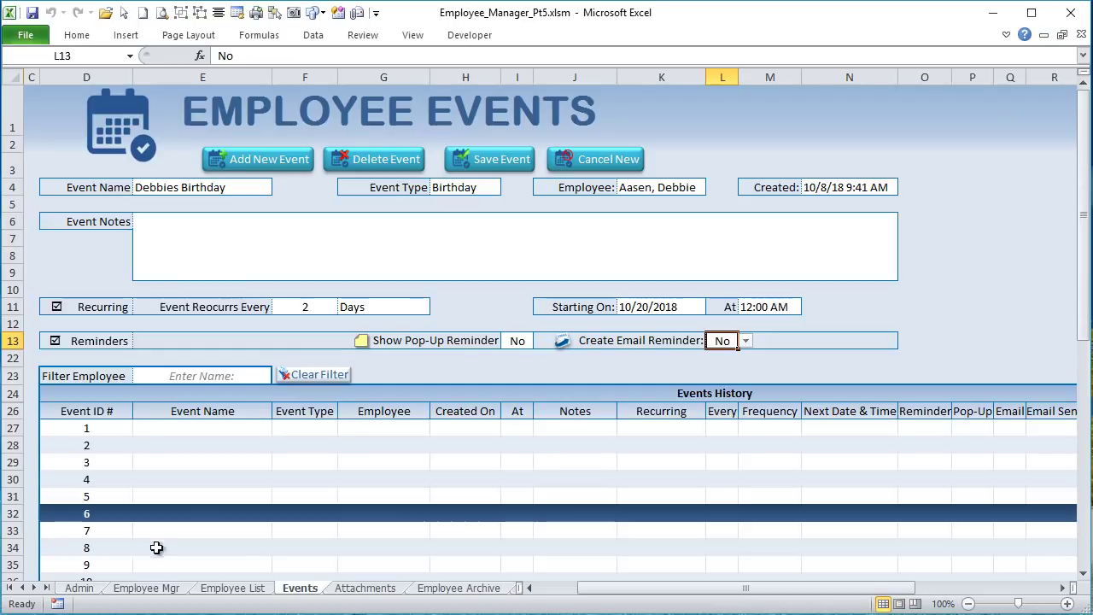
# On the Employee Mgr sheet, view the employee's empty Events History grid E188:K203.
pyautogui.click(146, 588)
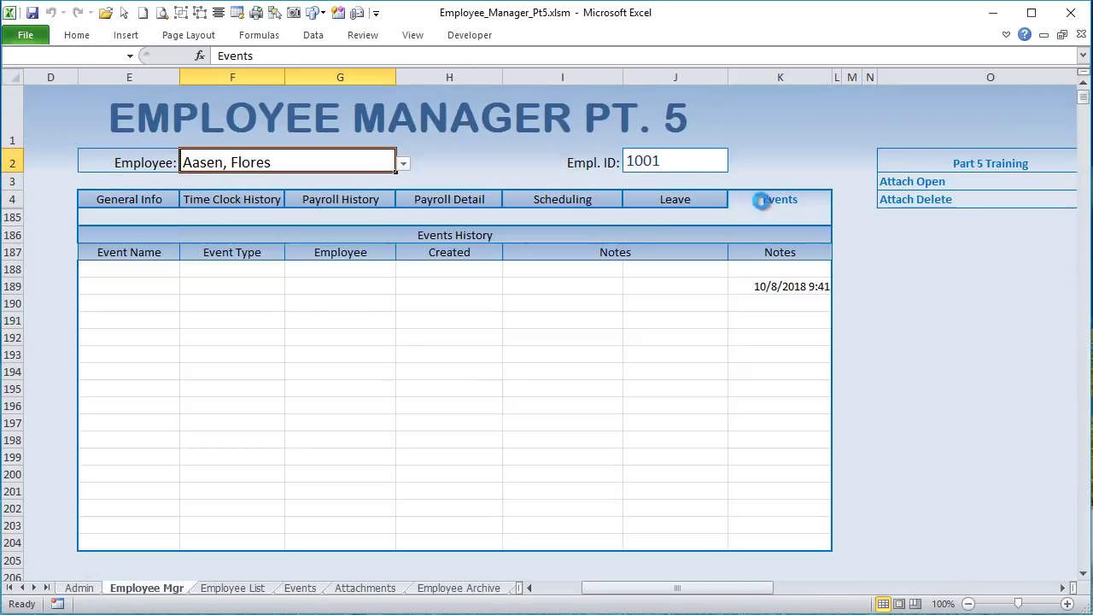
pyautogui.click(760, 200)
pyautogui.moveTo(157, 263); pyautogui.dragTo(779, 522)
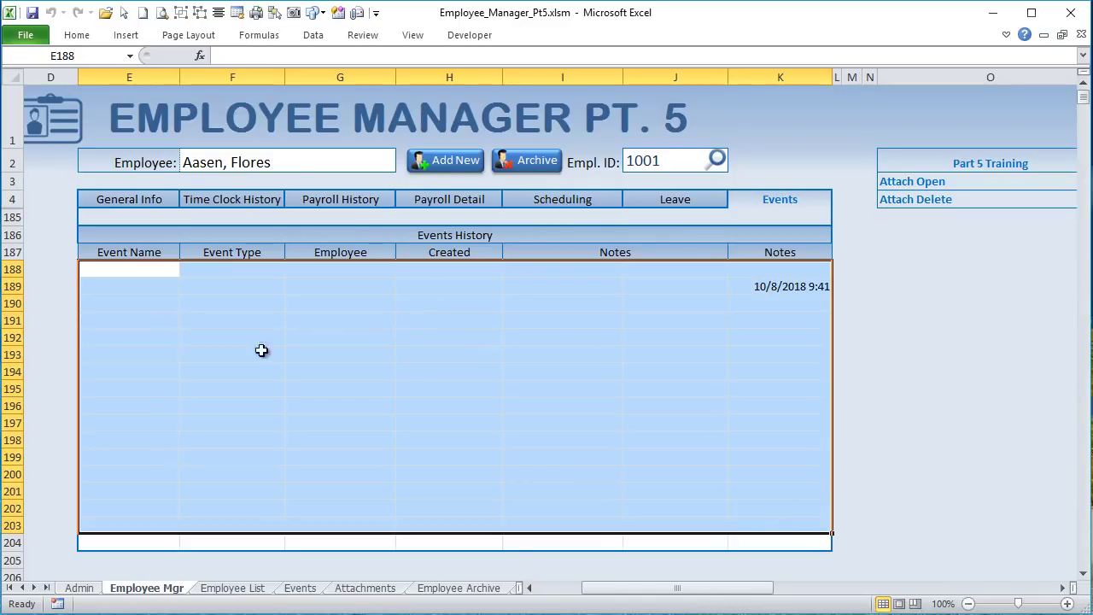
pyautogui.click(340, 387)
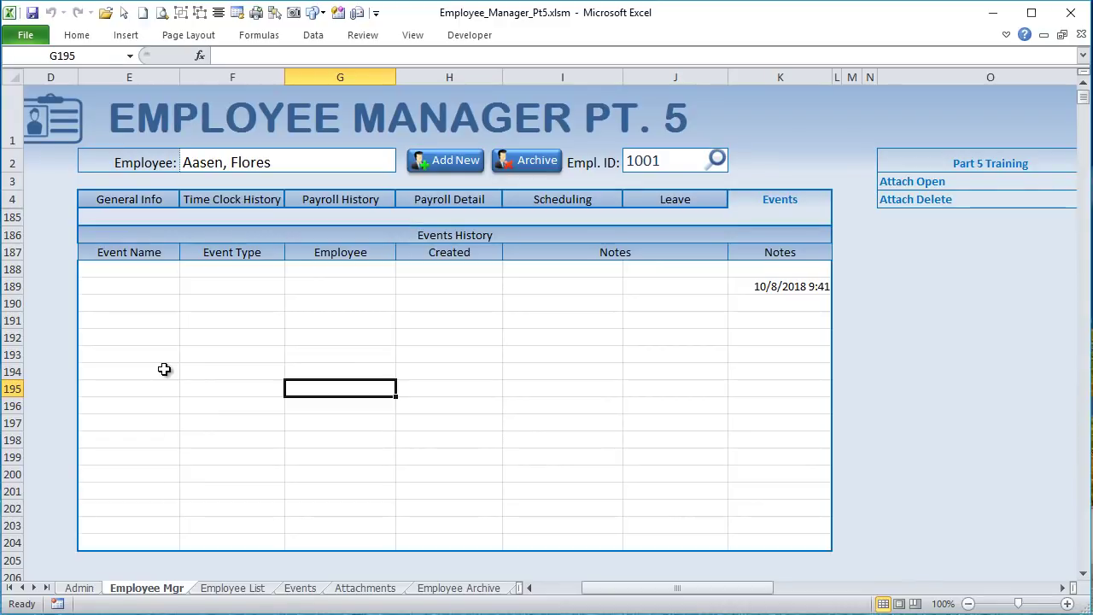
# Return to General Info and check the employee name list without changing employee 1001.
pyautogui.click(102, 199)
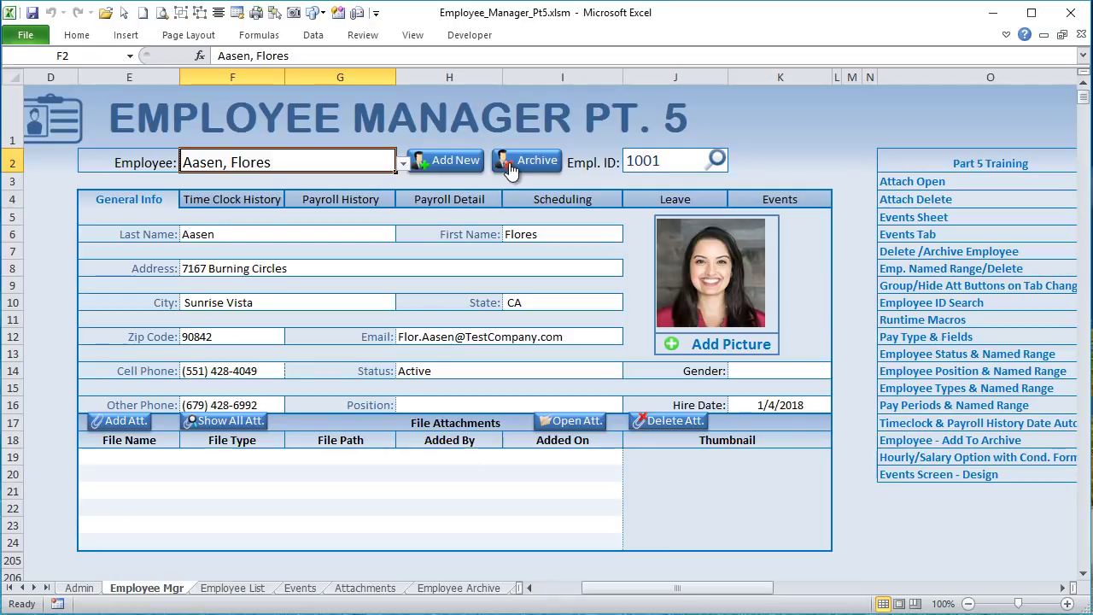
pyautogui.click(402, 166)
pyautogui.click(402, 167)
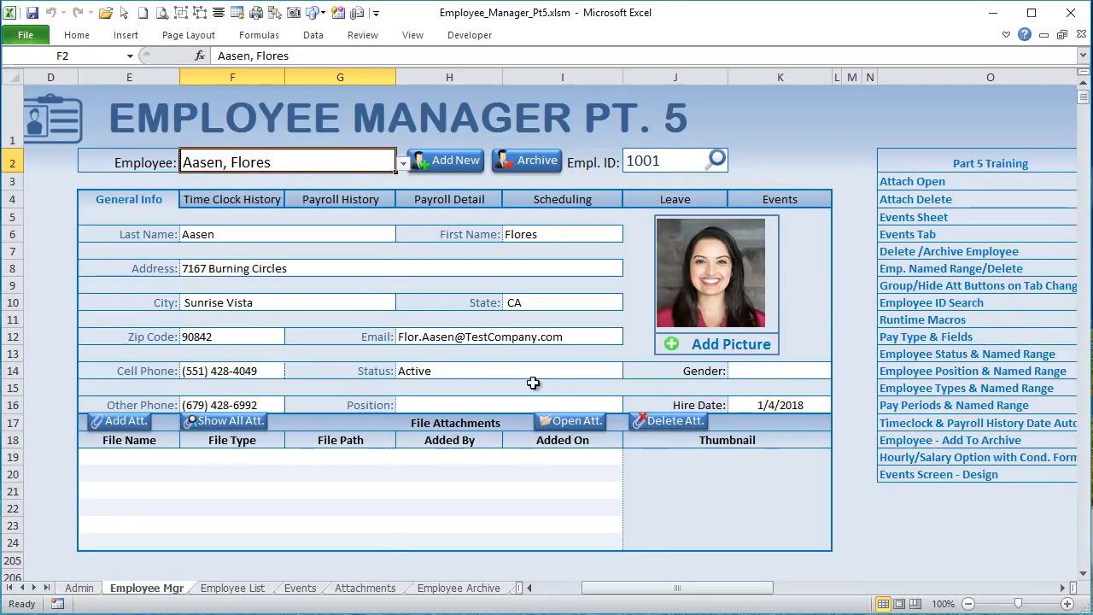
pyautogui.click(463, 591)
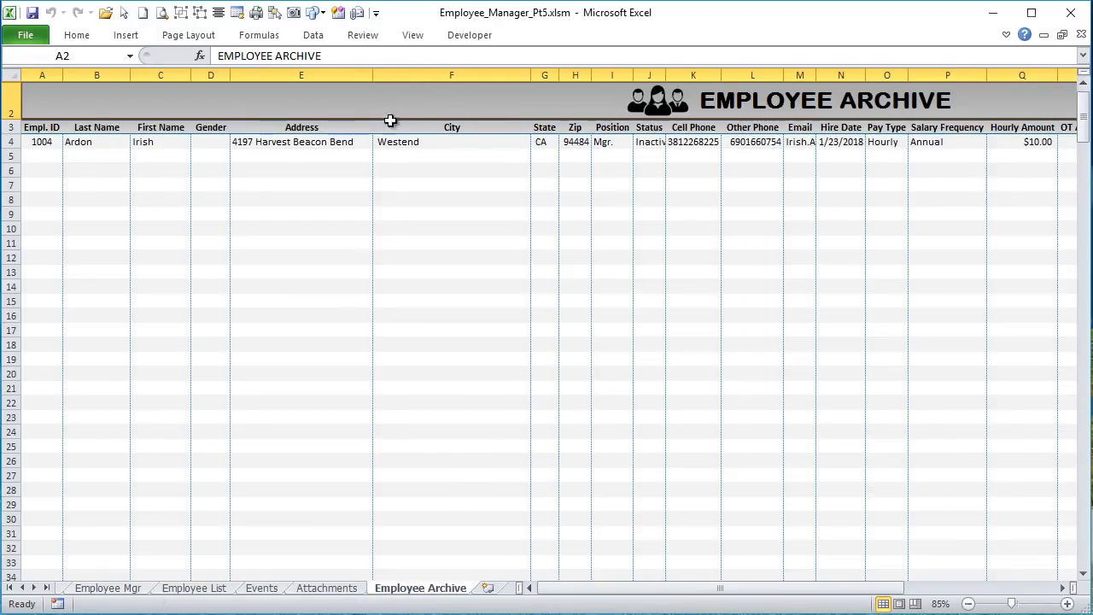
pyautogui.click(393, 142)
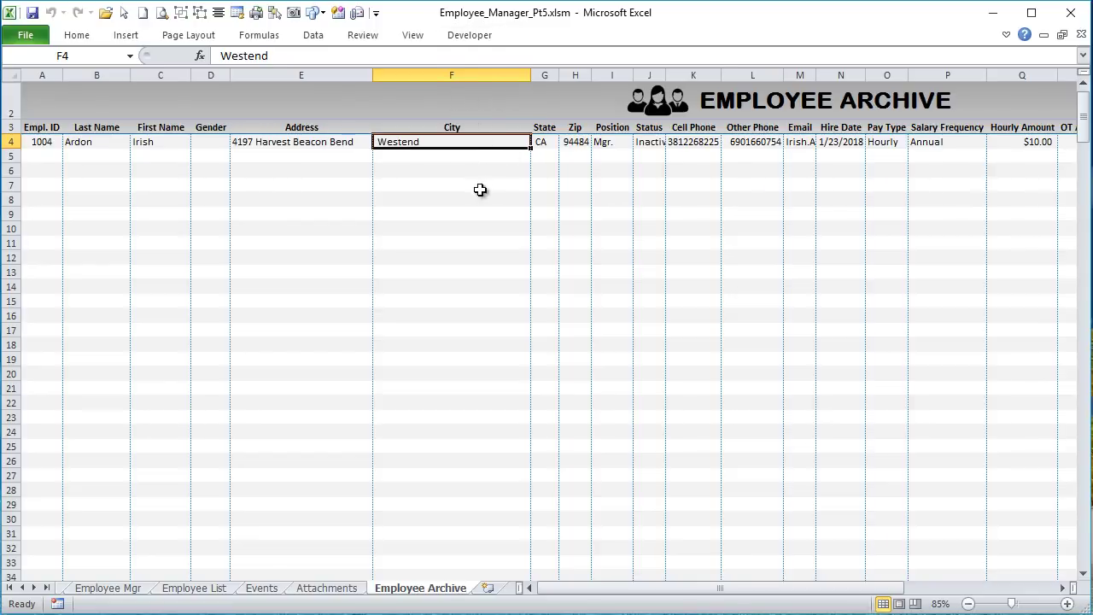
pyautogui.click(205, 592)
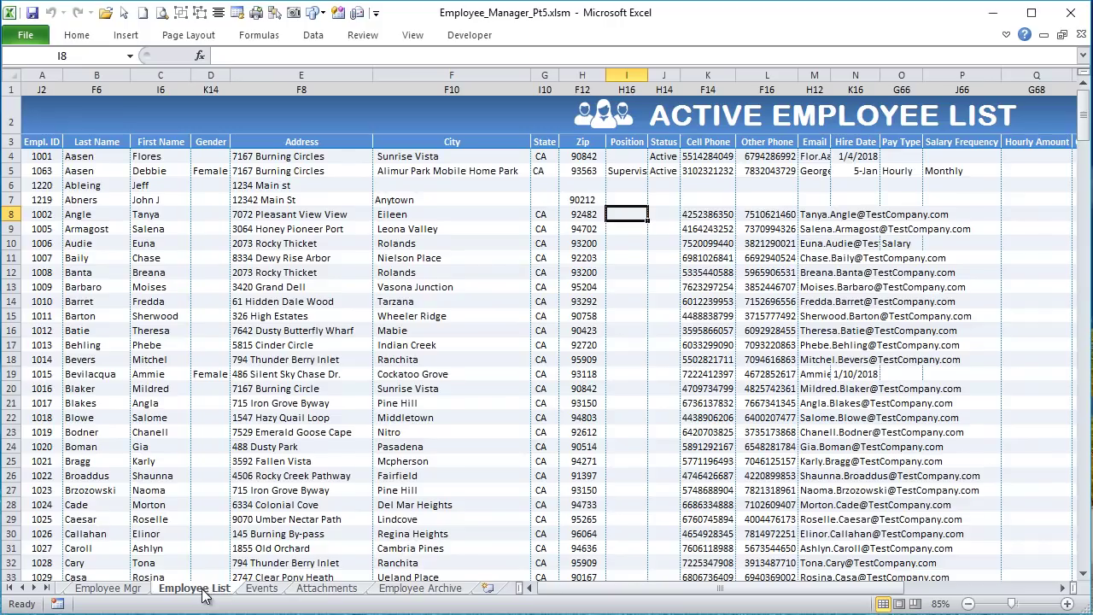
pyautogui.click(432, 589)
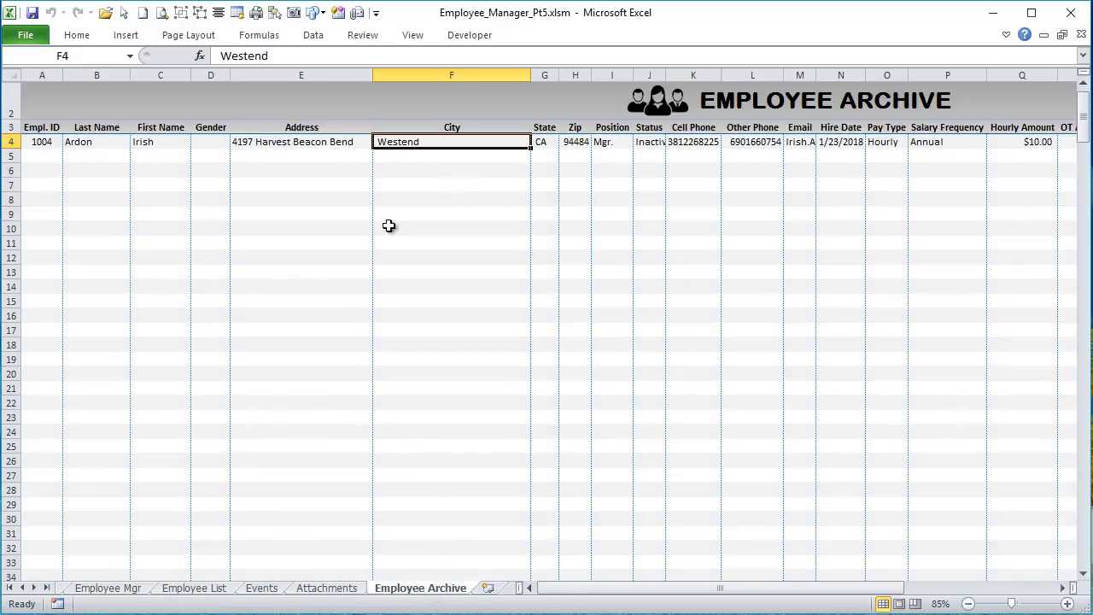
pyautogui.click(470, 92)
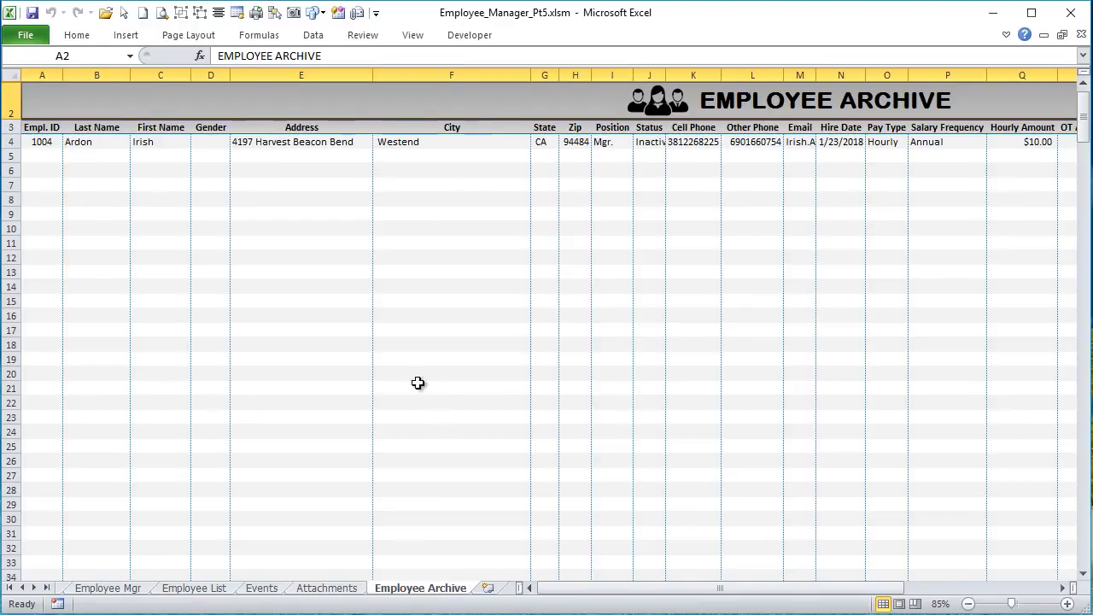
pyautogui.click(212, 589)
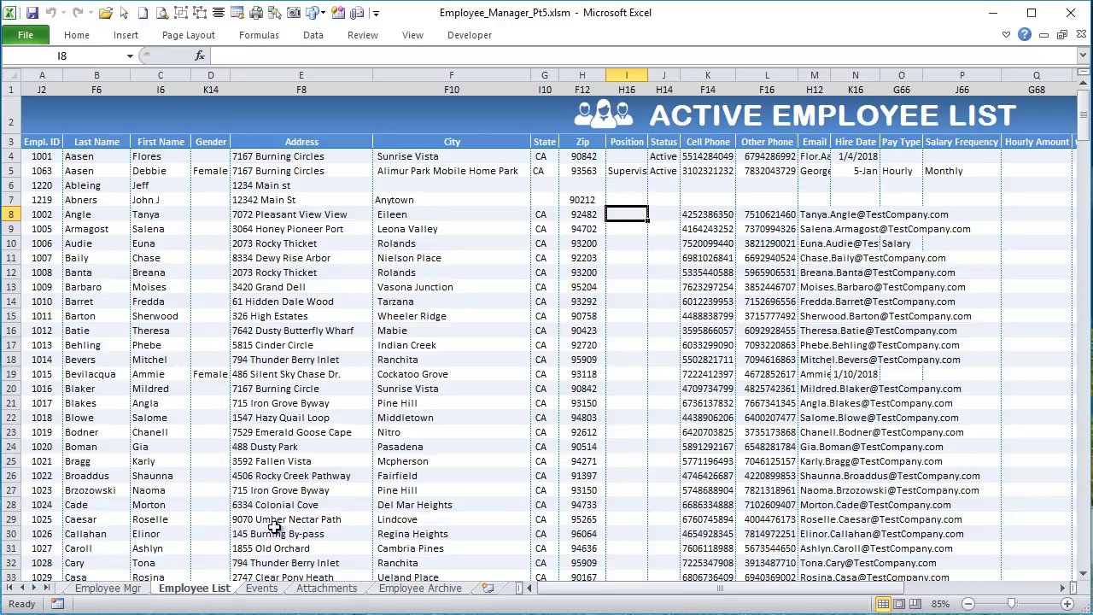
pyautogui.click(90, 589)
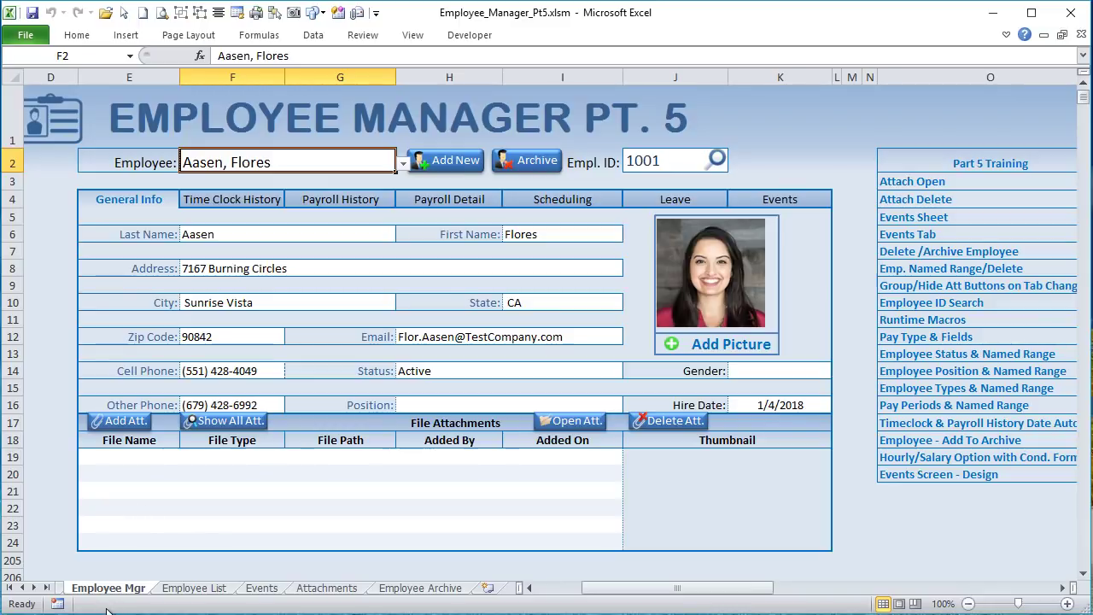
pyautogui.click(910, 283)
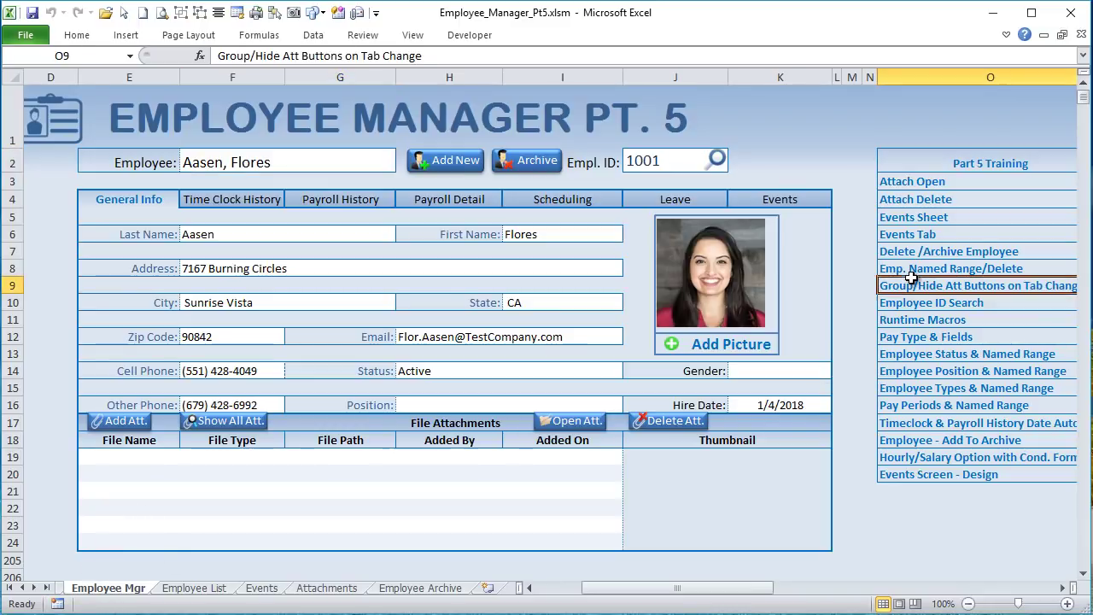
pyautogui.click(891, 268)
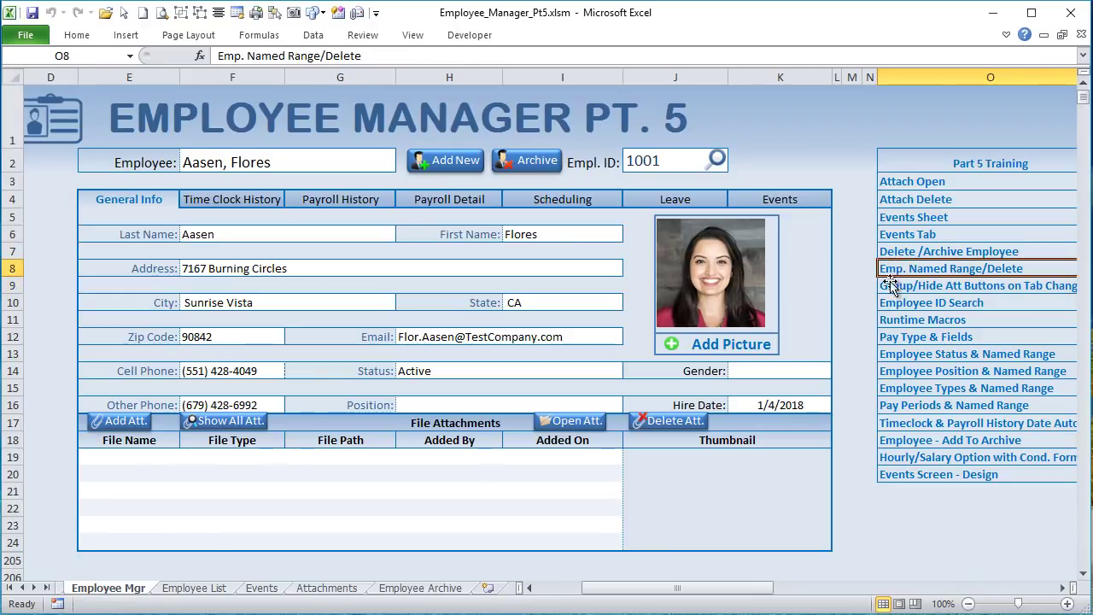